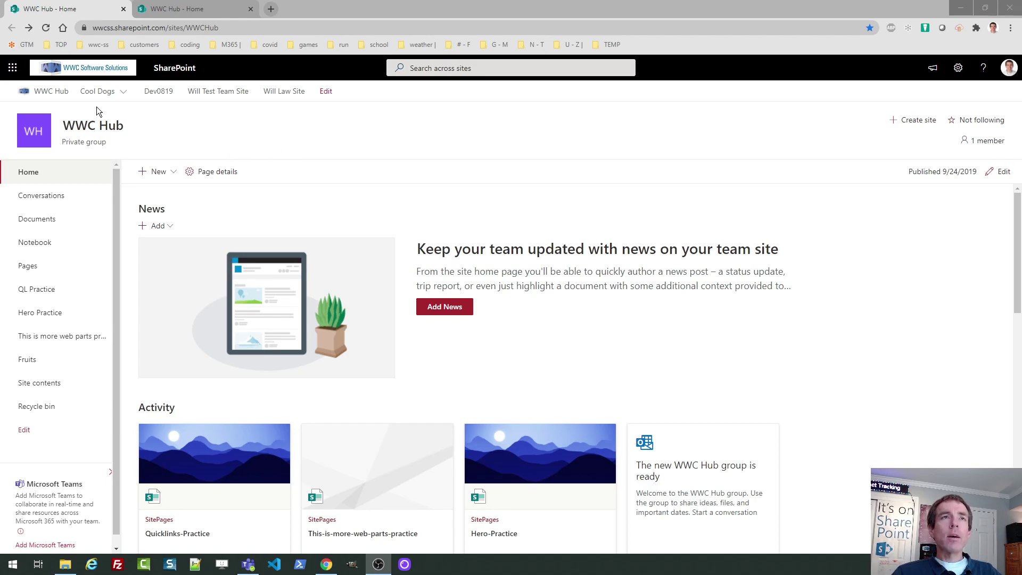
Step: Go from the app launcher to the Microsoft 365 admin center and show all its navigation sections
left_click(13, 68)
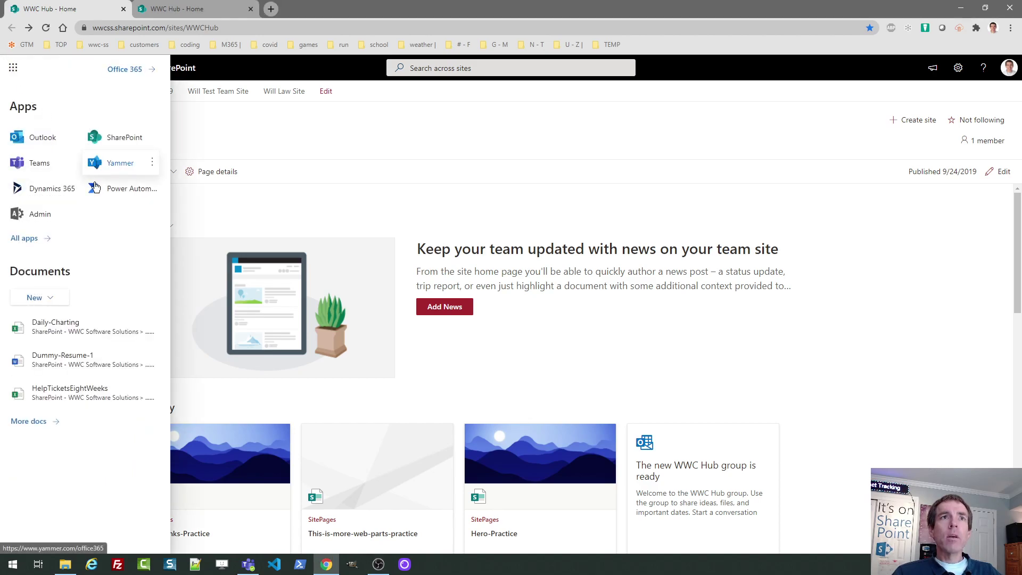
left_click(35, 215)
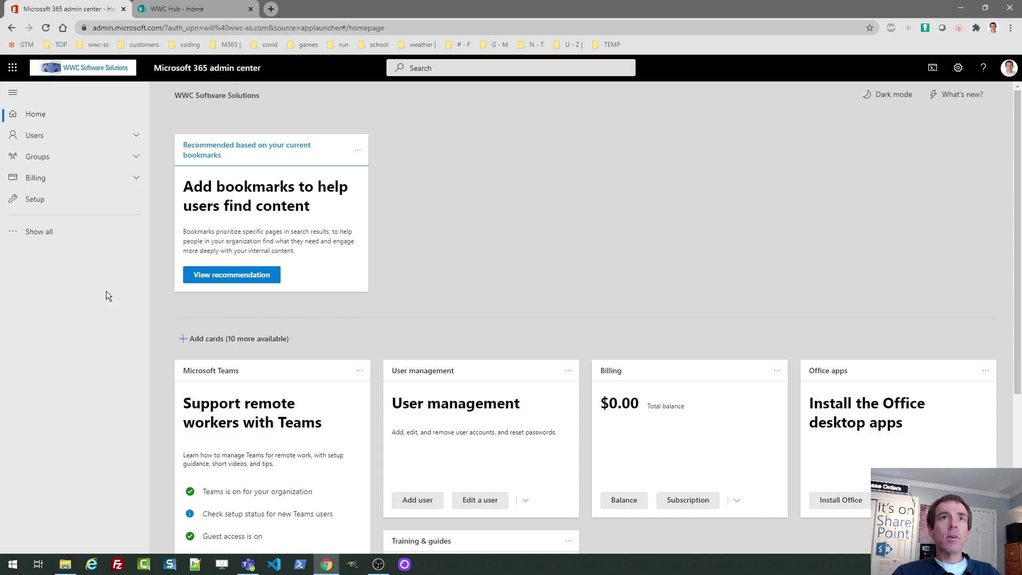
left_click(38, 235)
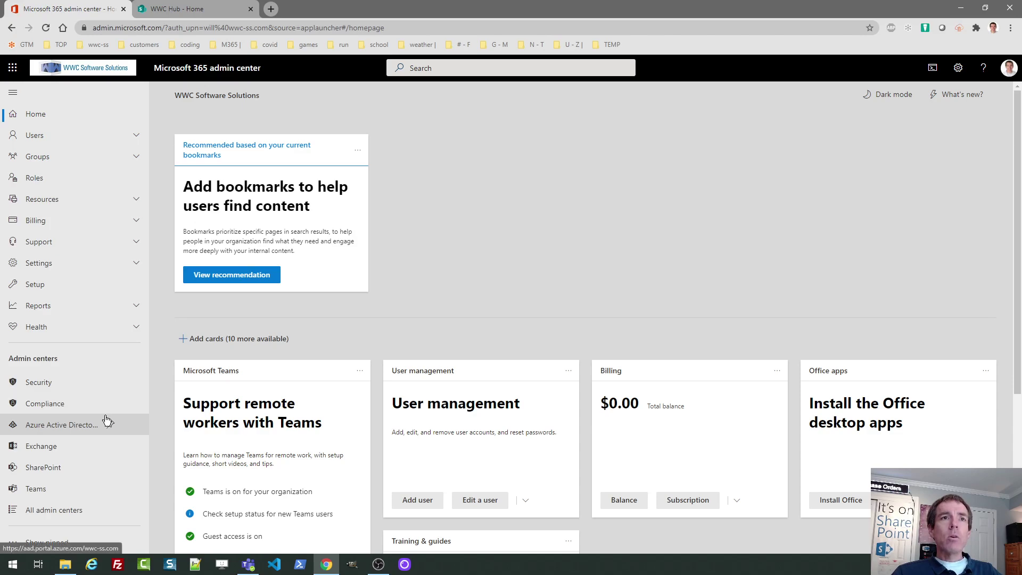
Step: Open the SharePoint admin center and go to Sites > Active sites
left_click(47, 467)
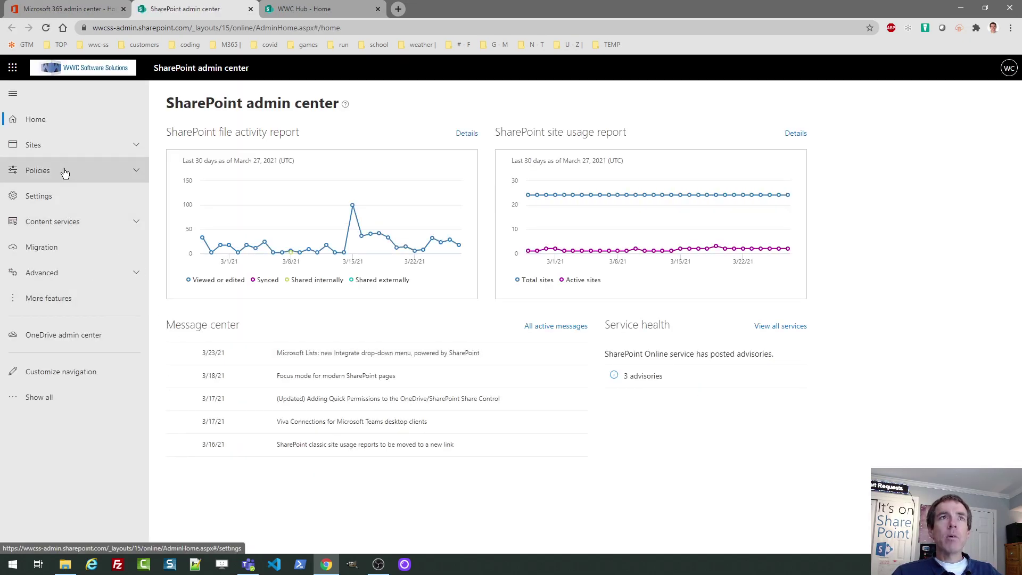
left_click(47, 149)
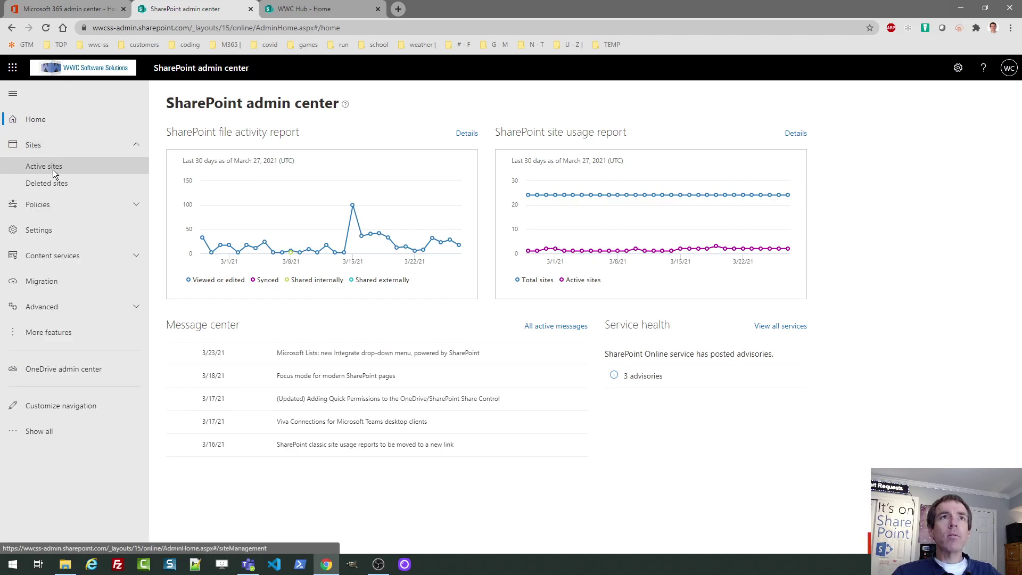
left_click(53, 169)
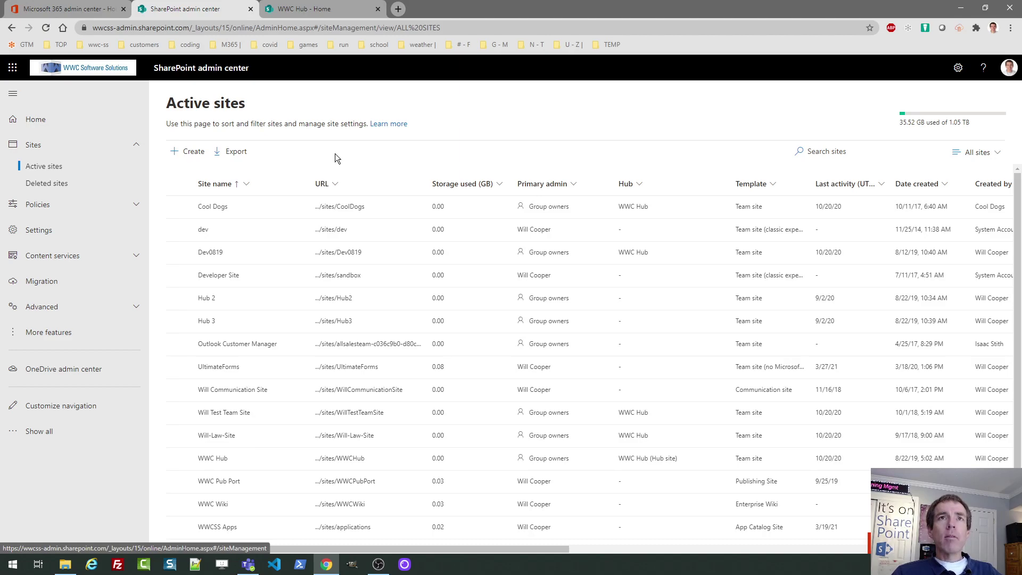
Step: Start creating a new site from the Active sites command bar
left_click(187, 154)
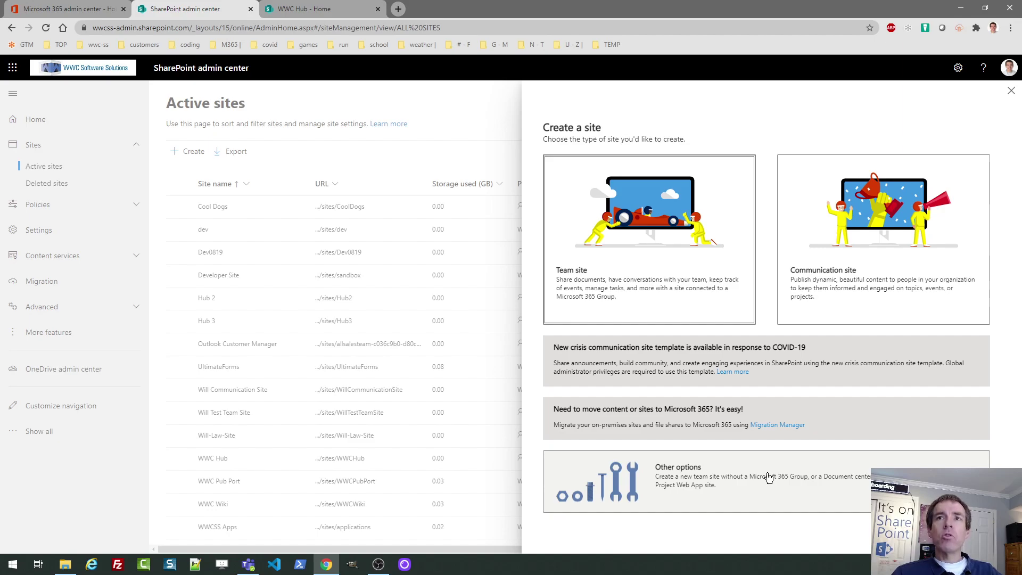
Step: Choose Team site, name it 'Donuts' and set the suggested person as group owner
left_click(650, 271)
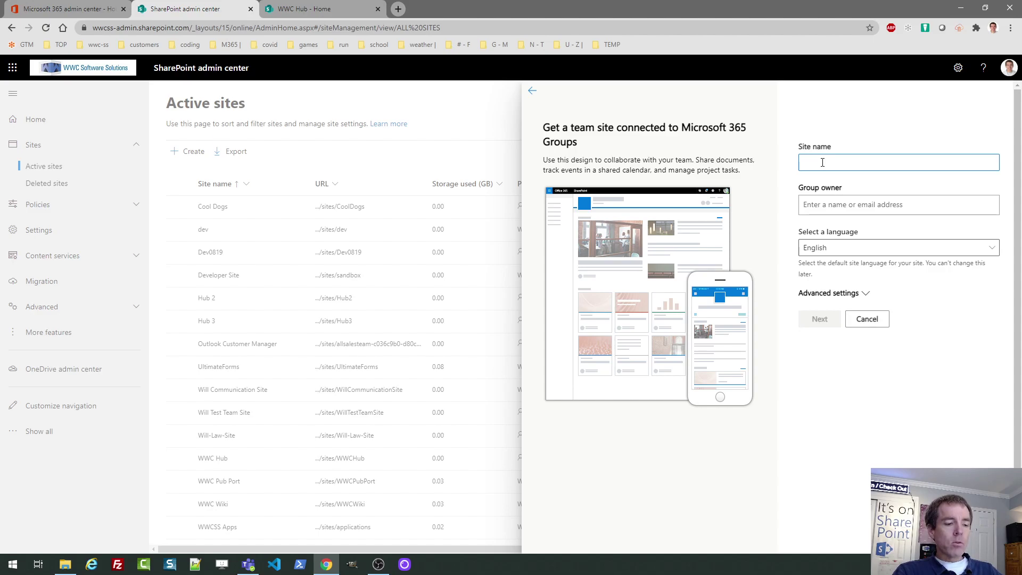
type("Donuts")
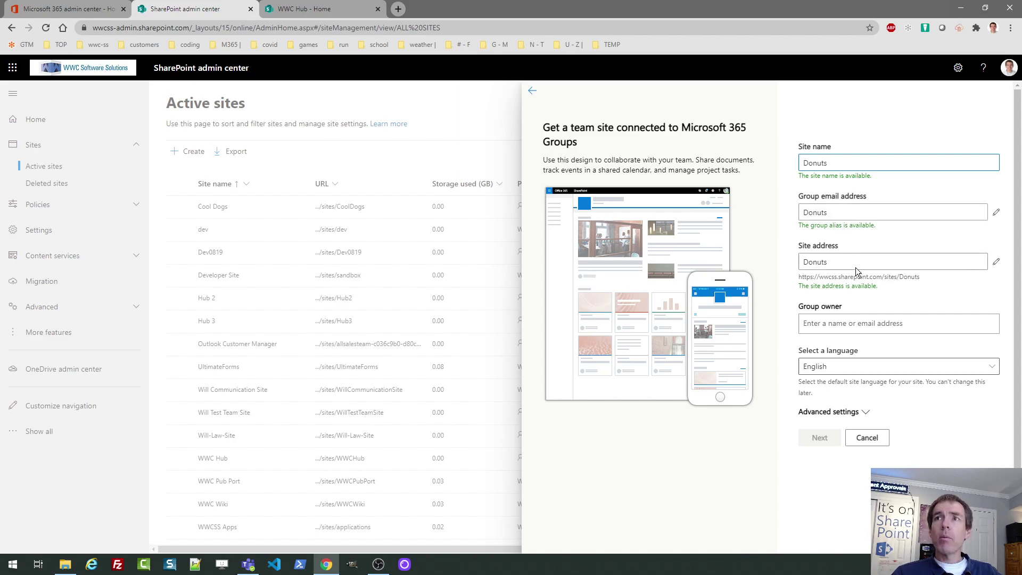
left_click(848, 324)
type("will")
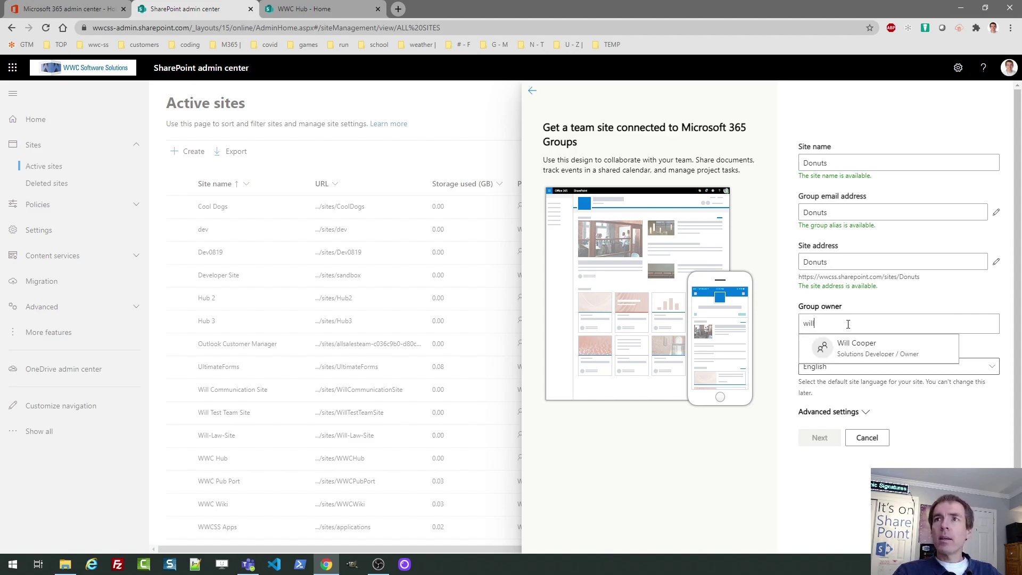
left_click(852, 344)
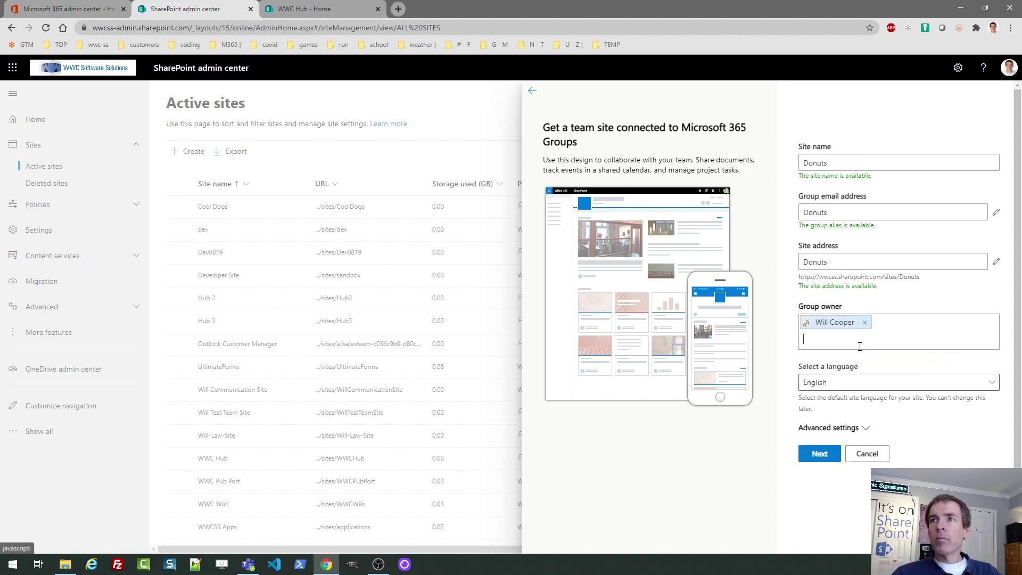
Step: Set the site time zone to Eastern Time under Advanced settings and create the site
left_click(838, 429)
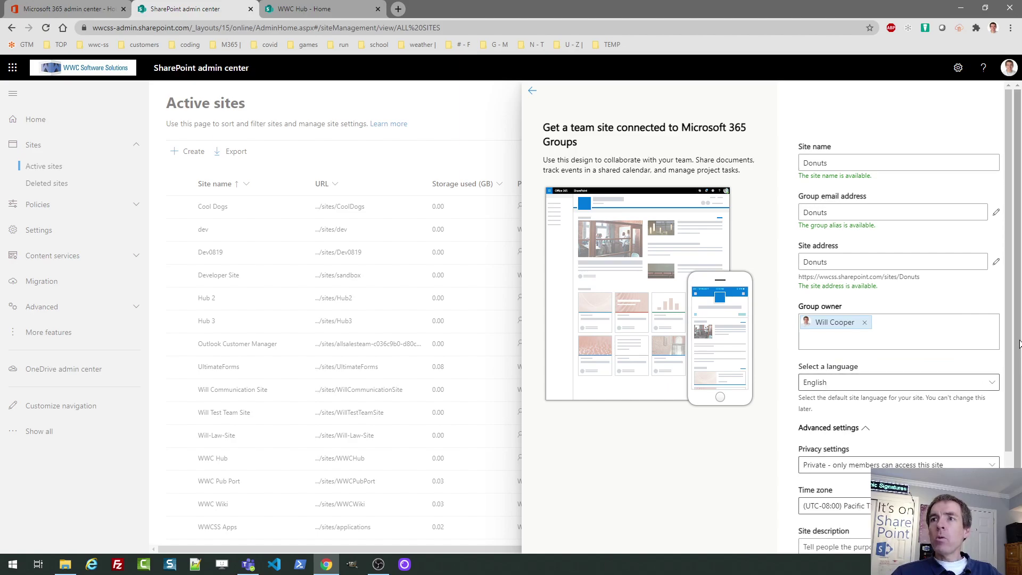
scroll(1019, 343, "down", 1)
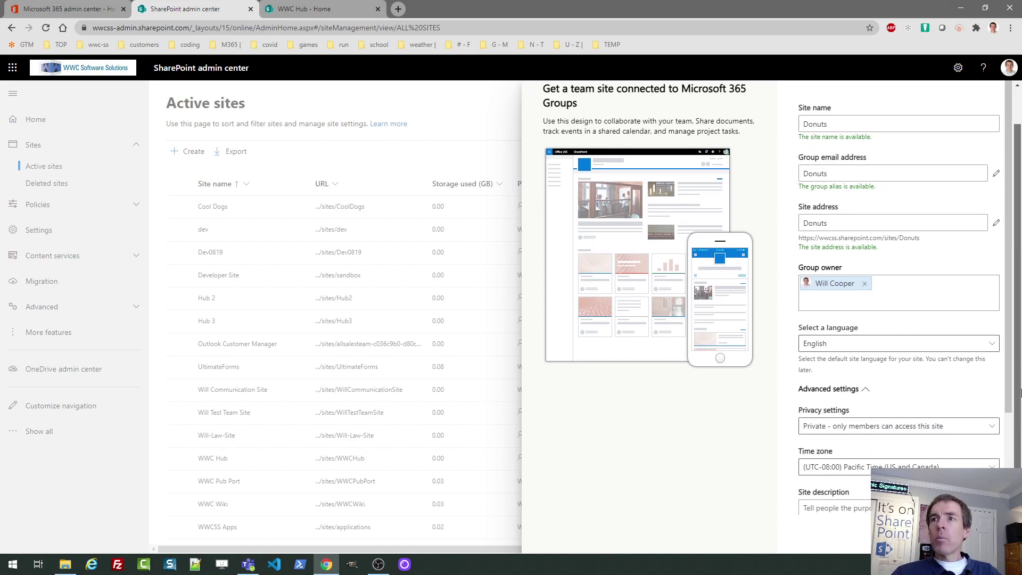
left_click(981, 467)
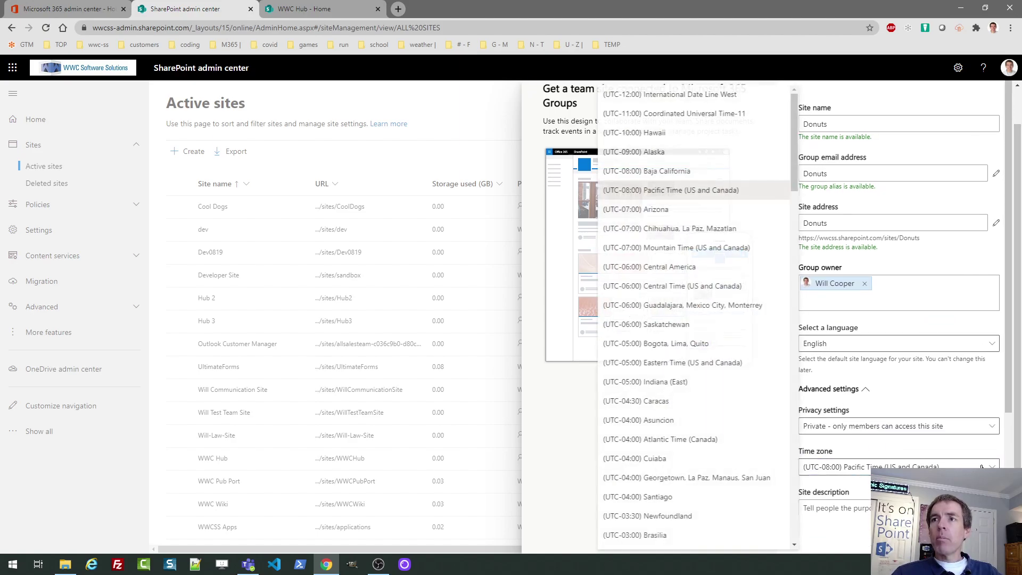
left_click(716, 367)
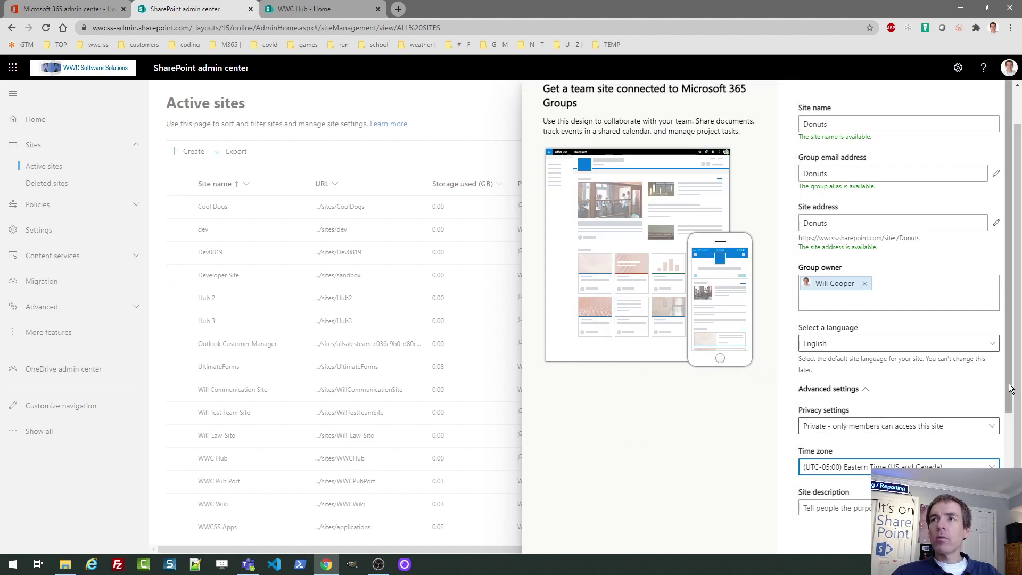
scroll(1010, 387, "down", 3)
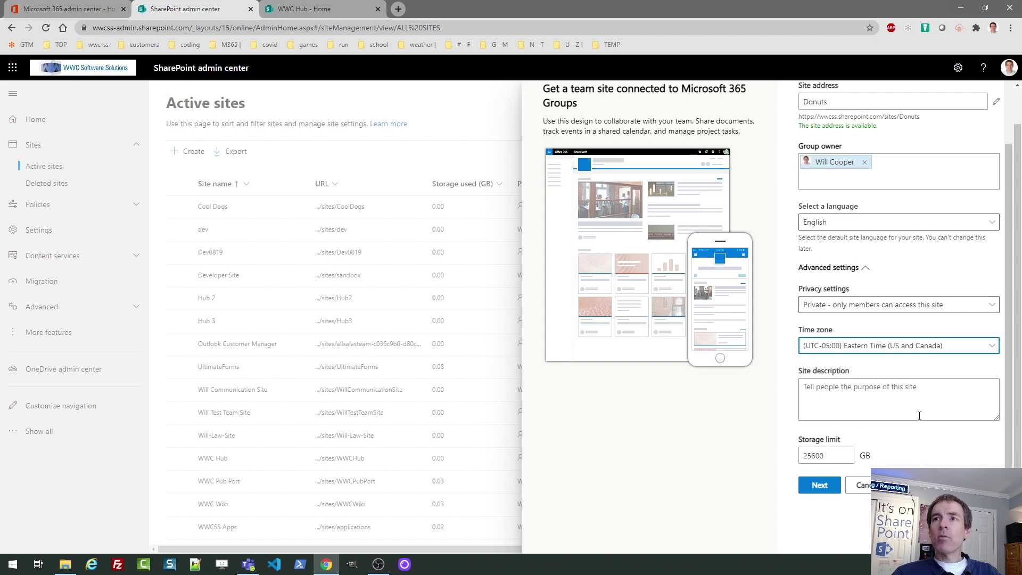
left_click(823, 484)
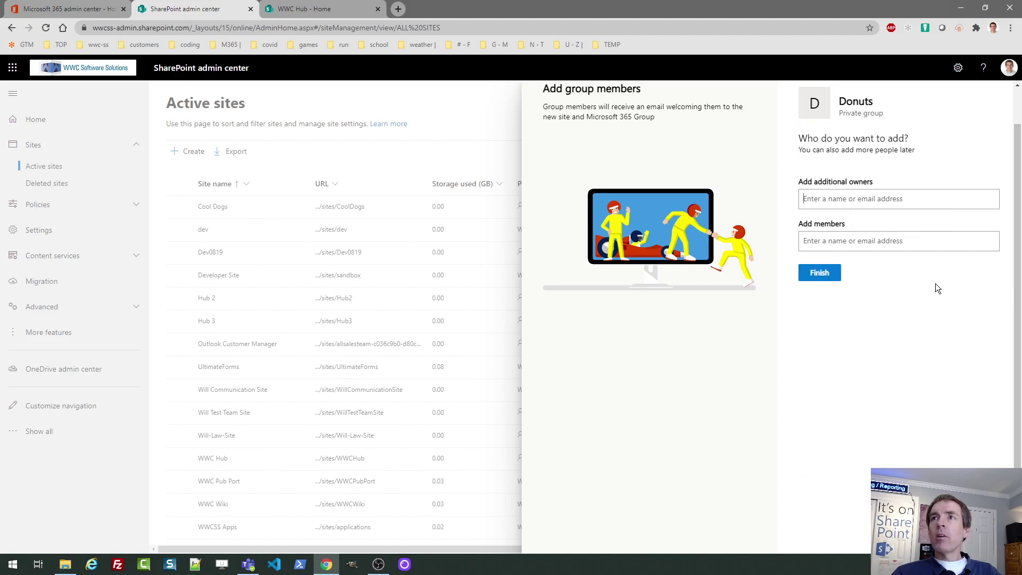
Step: Finish the Donuts site creation and select Donuts in the Active sites list
left_click(820, 272)
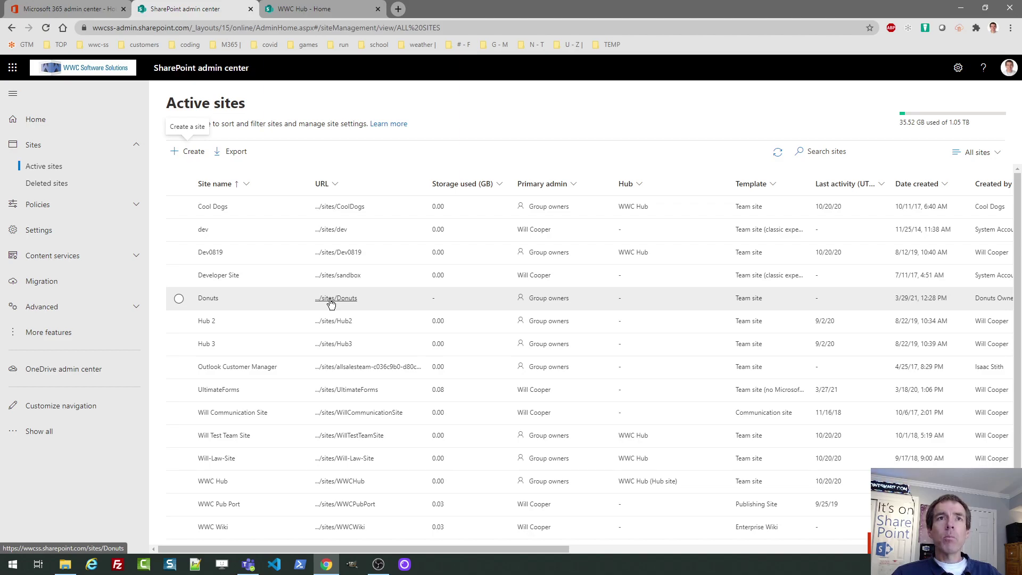
left_click(179, 299)
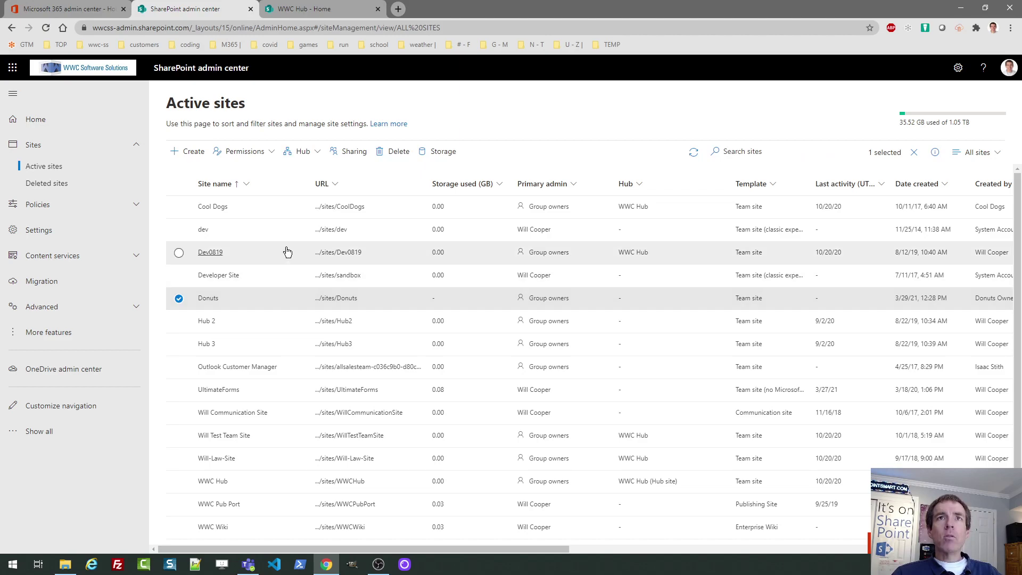
Step: Associate the Donuts site with the WWC Hub hub and save
left_click(317, 152)
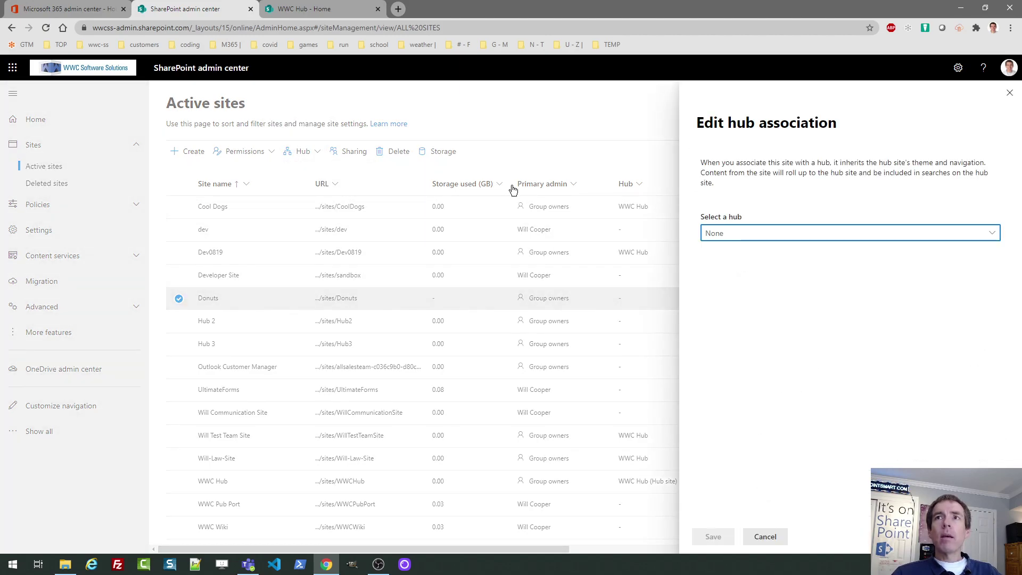
left_click(743, 233)
left_click(739, 270)
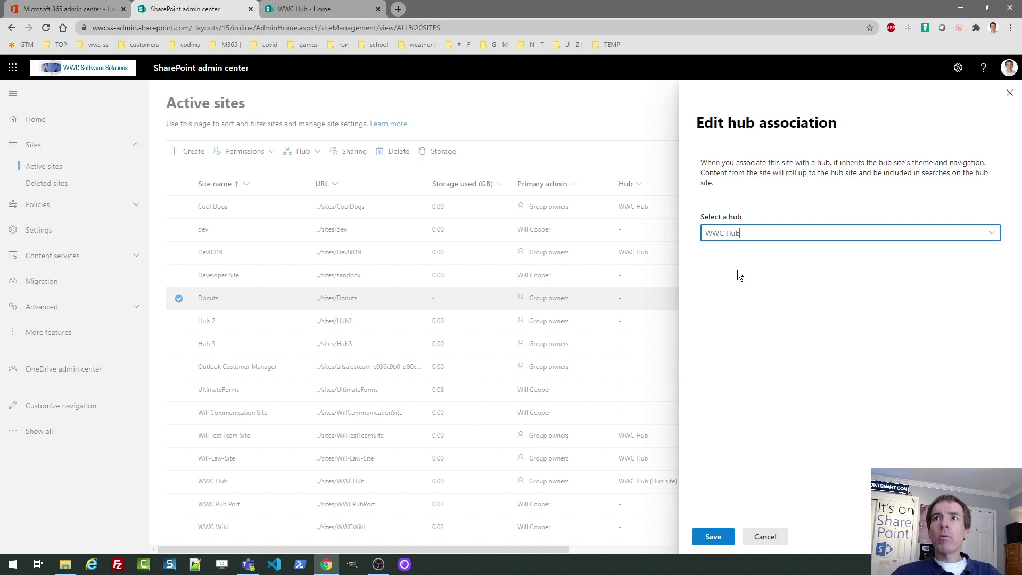
left_click(713, 536)
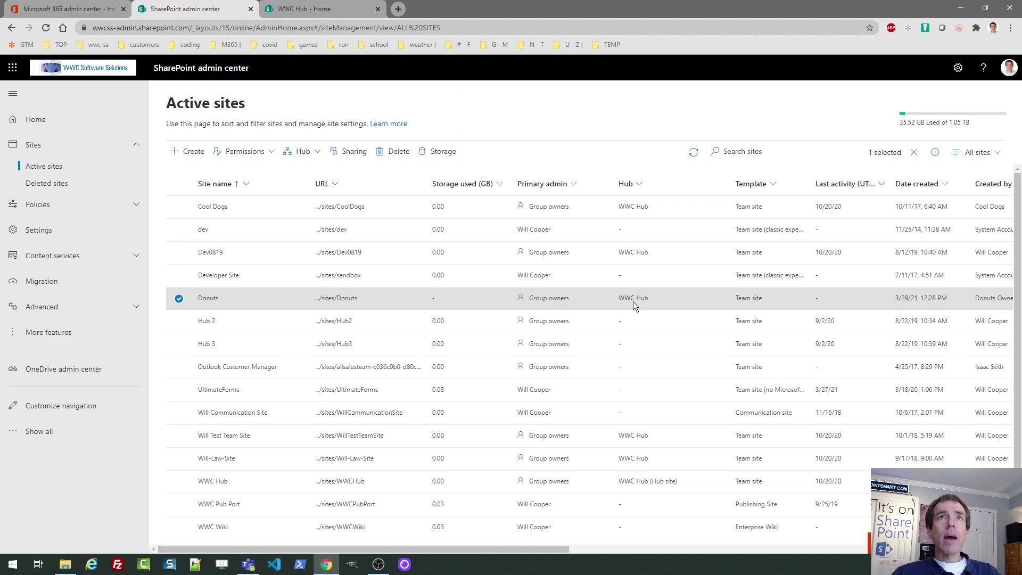
Step: Open the Donuts home page, close both admin center tabs, and move the WWC Hub tab first
left_click(333, 300)
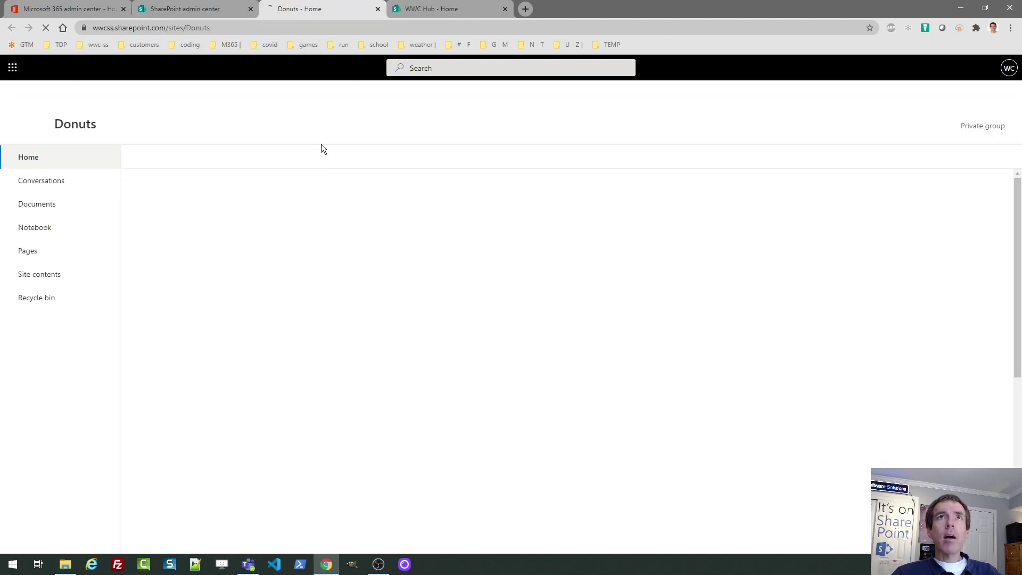
left_click(250, 9)
left_click(112, 9)
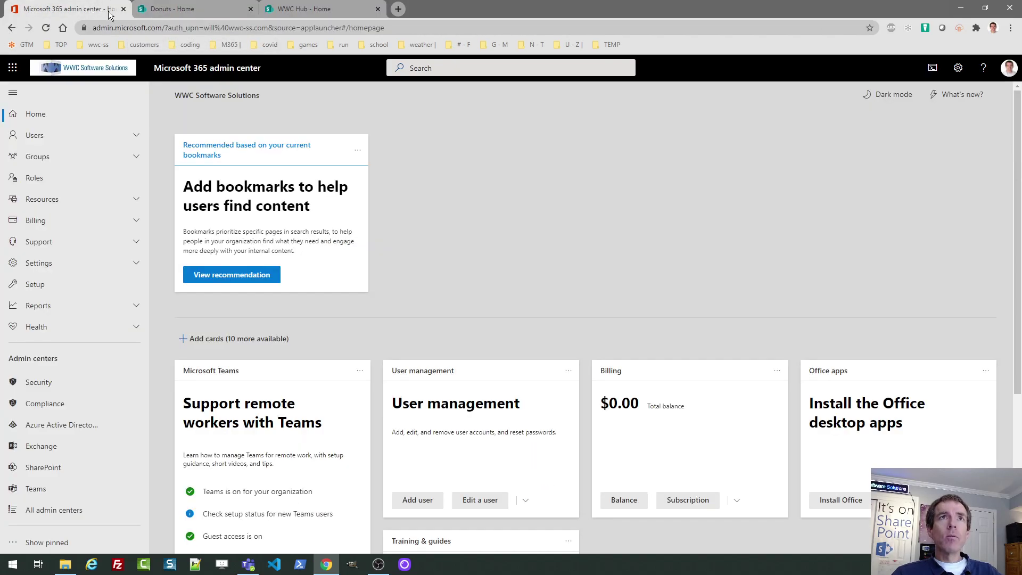
left_click(124, 10)
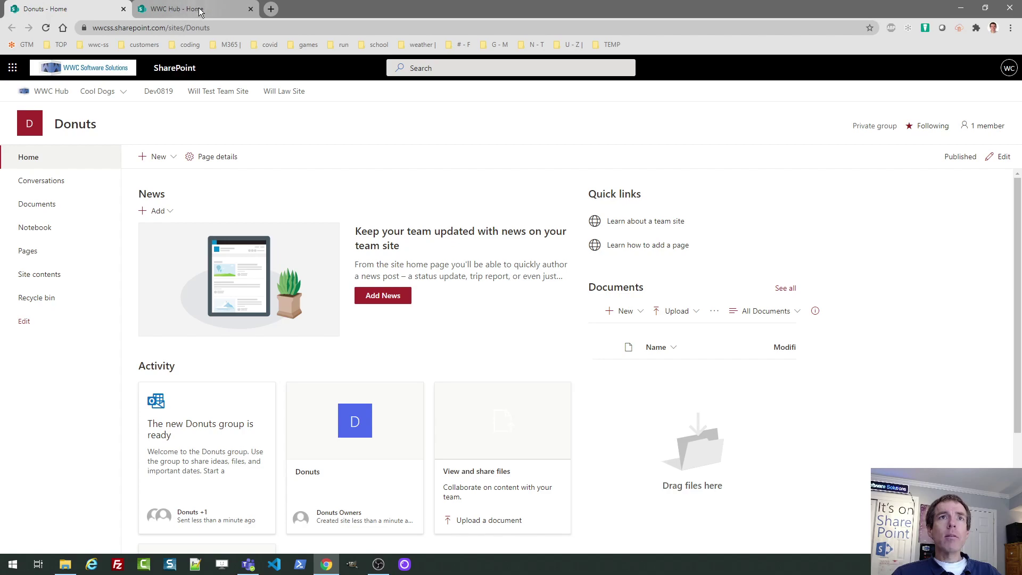
left_click(208, 9)
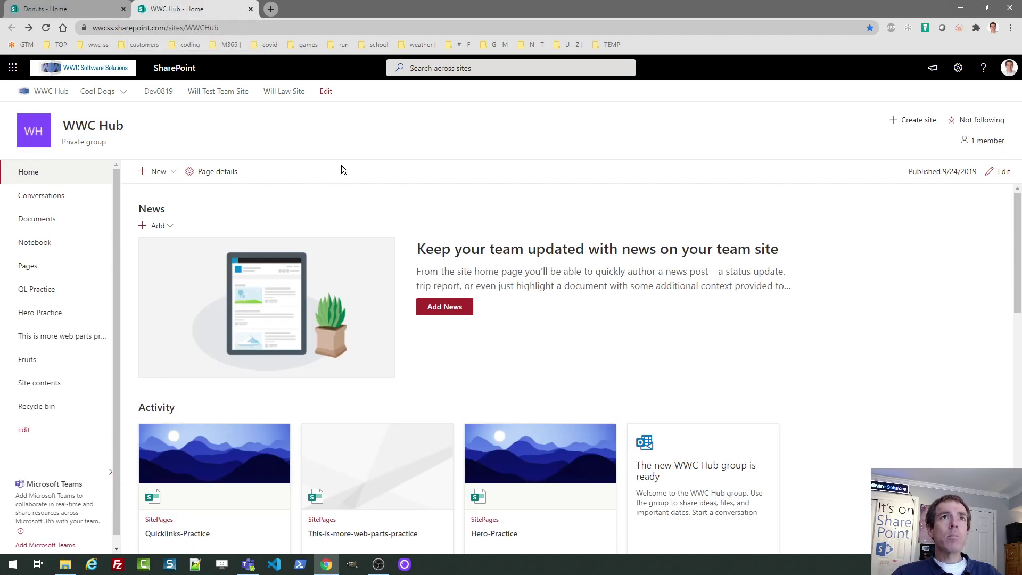
left_click_drag(182, 9, 53, 9)
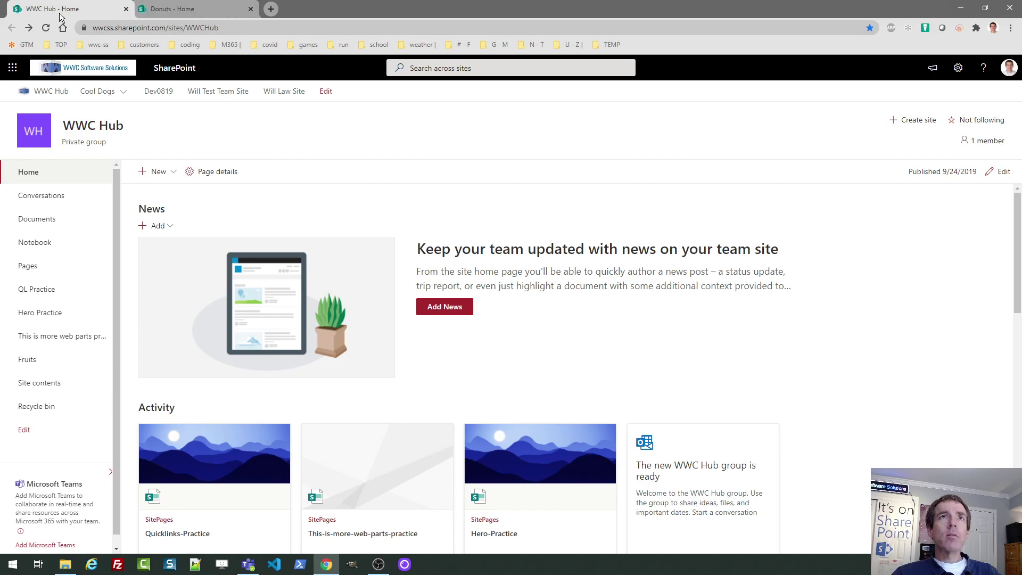
left_click(194, 9)
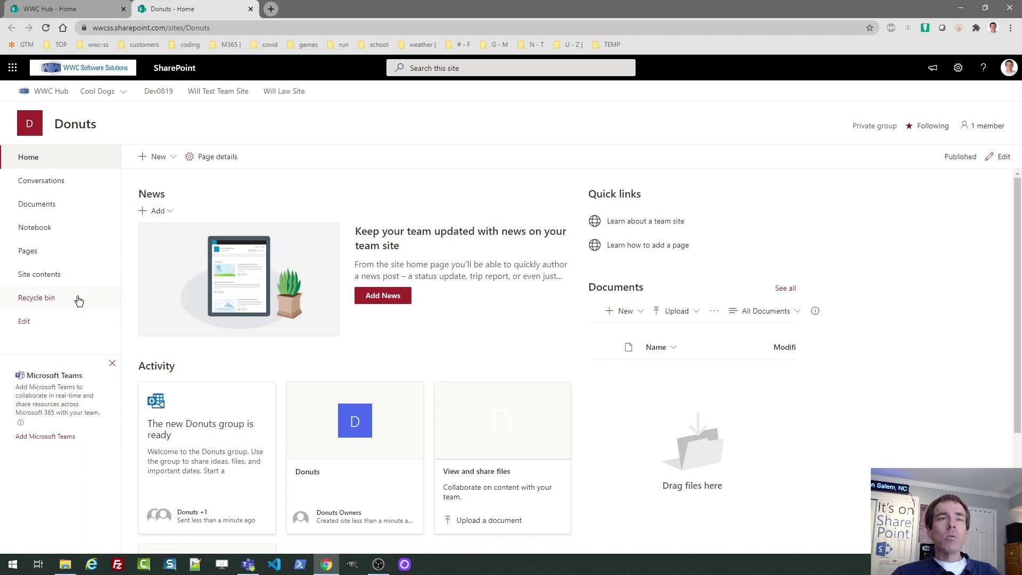
Step: Create a new site page from the Pages library titled 'Donuts Home'
left_click(32, 253)
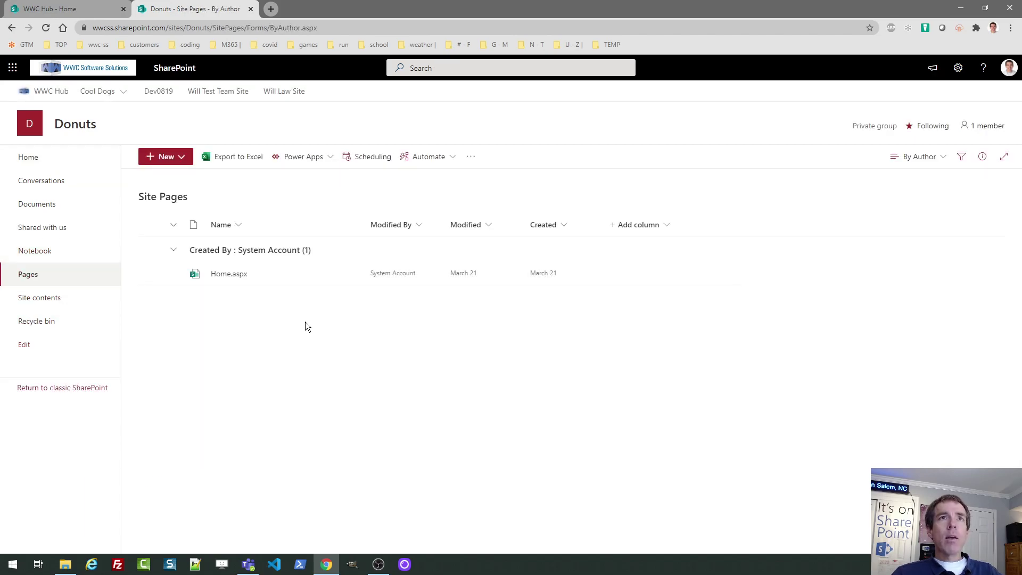
left_click(181, 159)
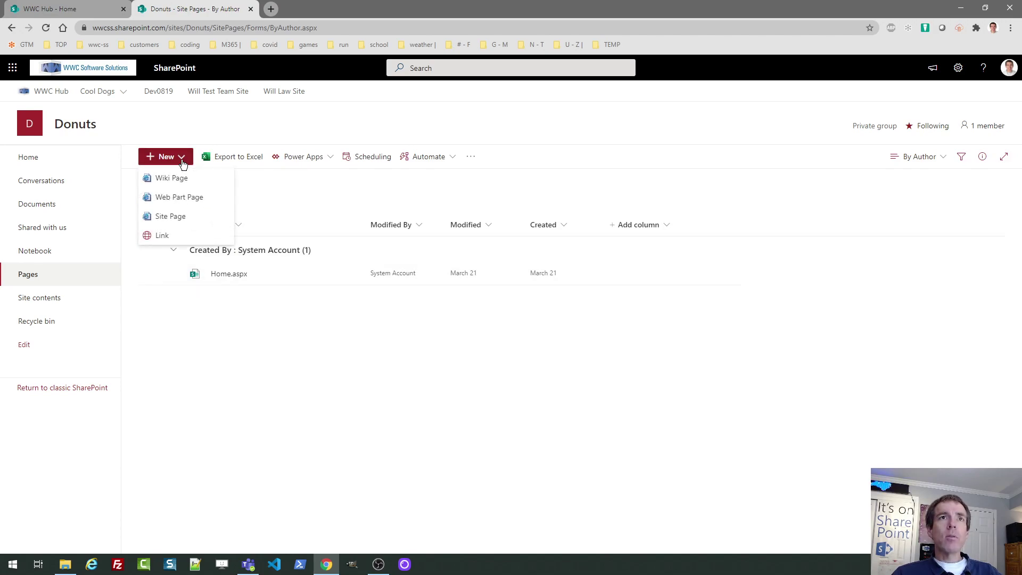
left_click(172, 217)
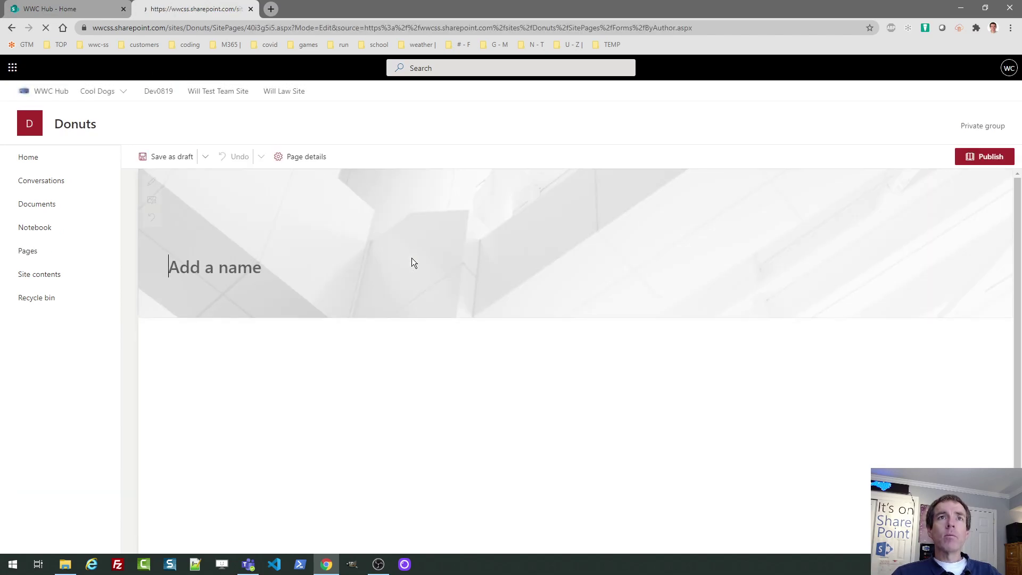
left_click(360, 269)
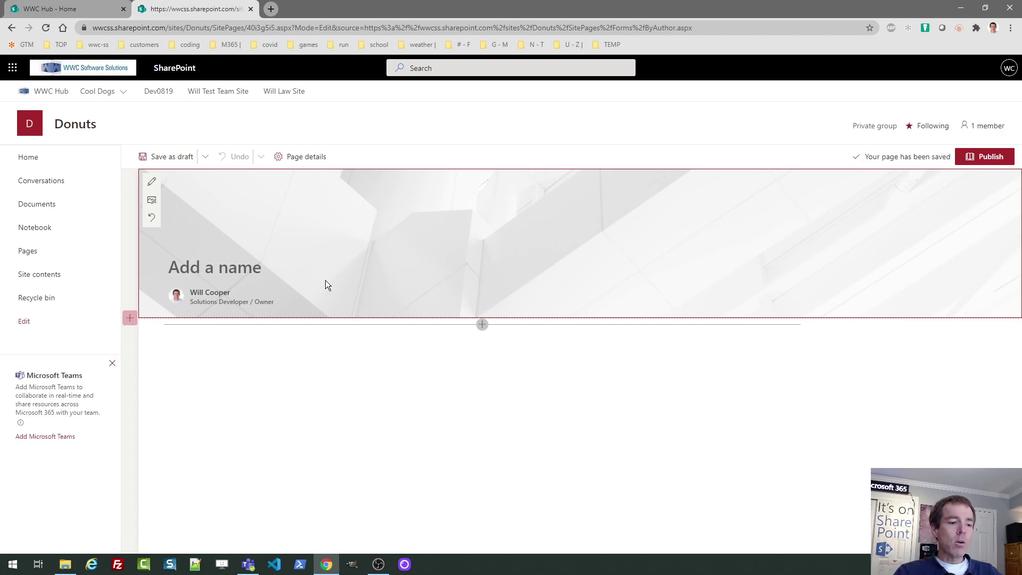
type("Donuts")
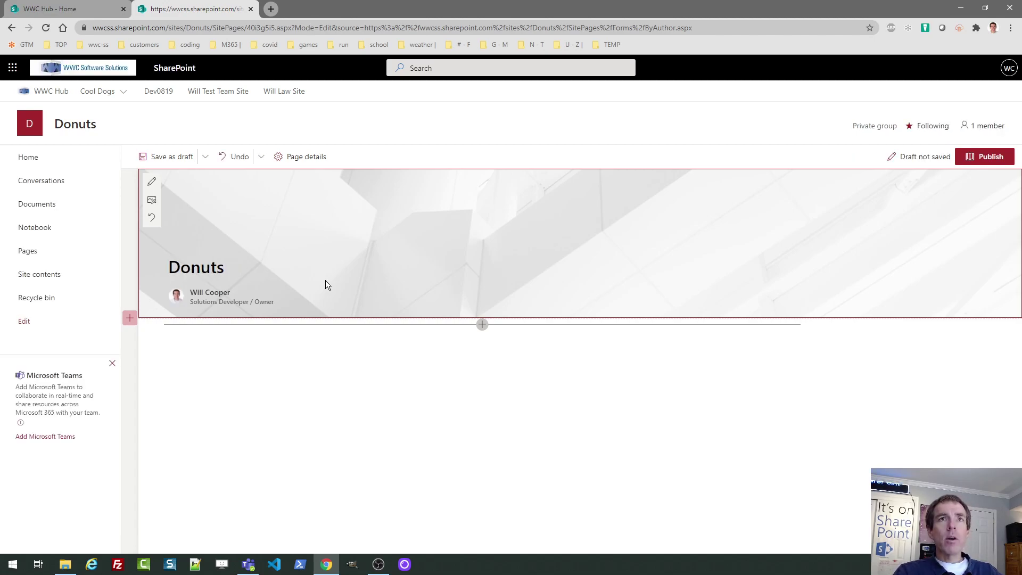
type(" Home")
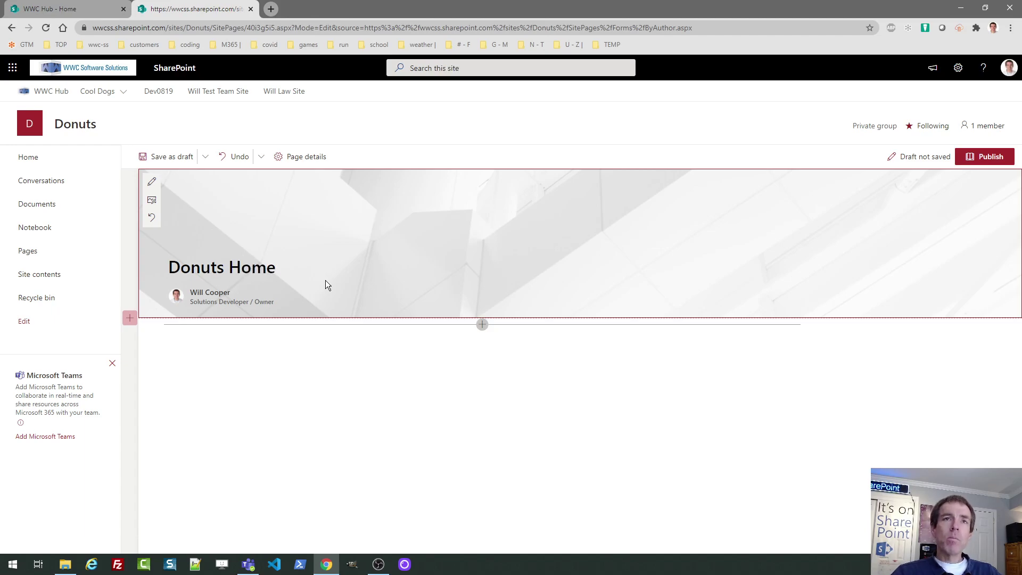
left_click(186, 297)
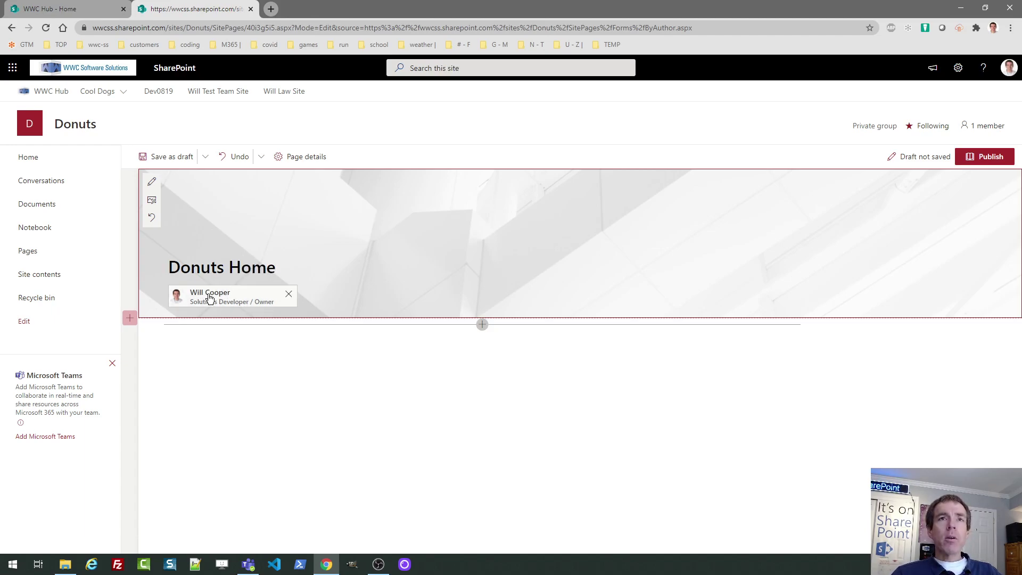
Step: Remove the author byline from the Donuts Home page header
mouse_move(201, 298)
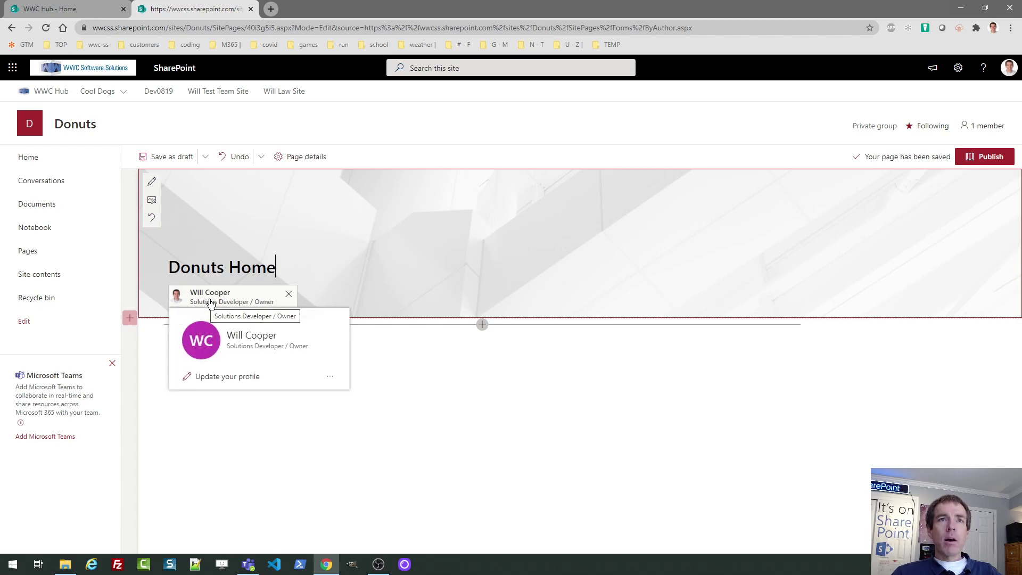
left_click(288, 294)
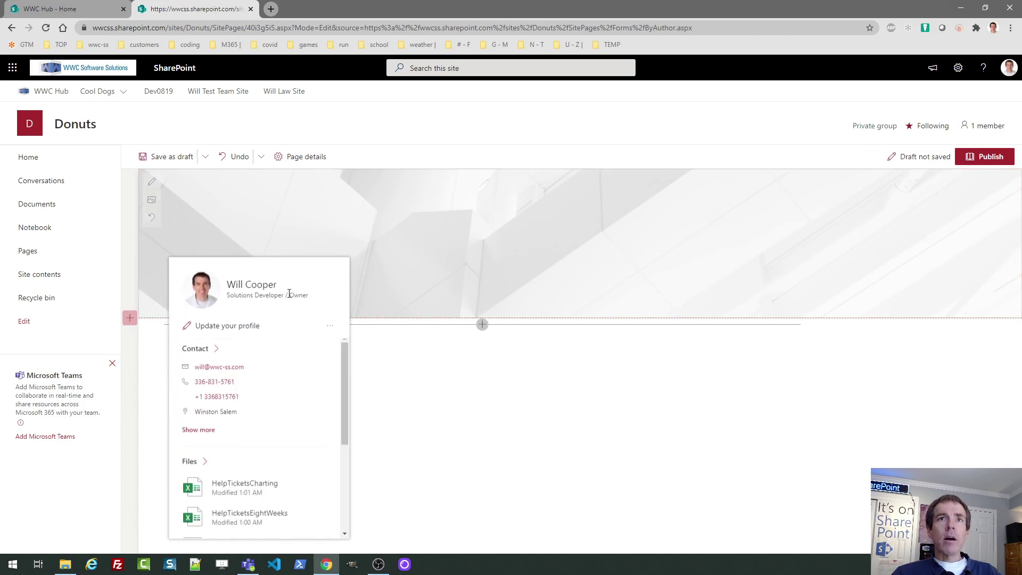
left_click(408, 264)
mouse_move(287, 295)
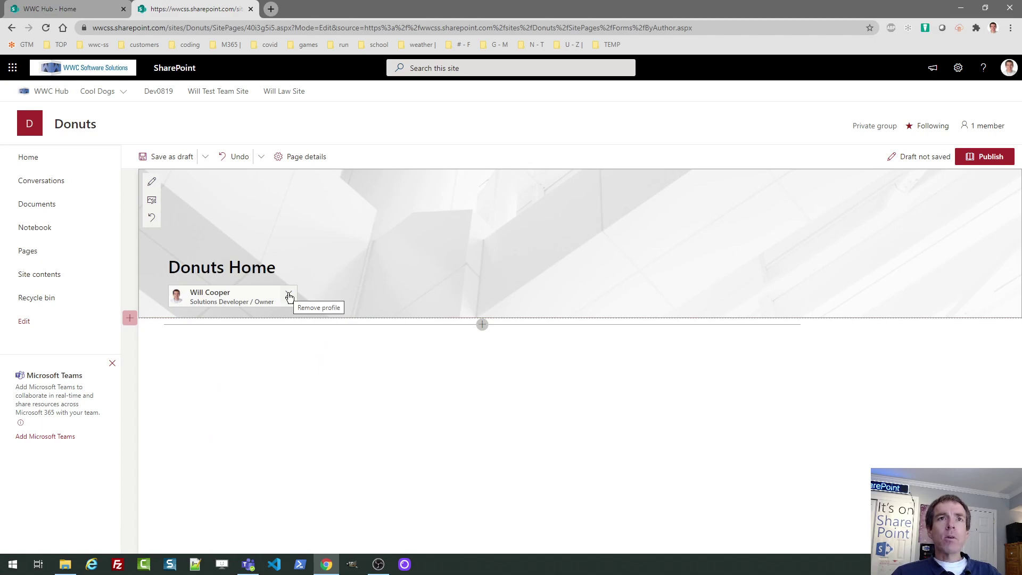
left_click(289, 297)
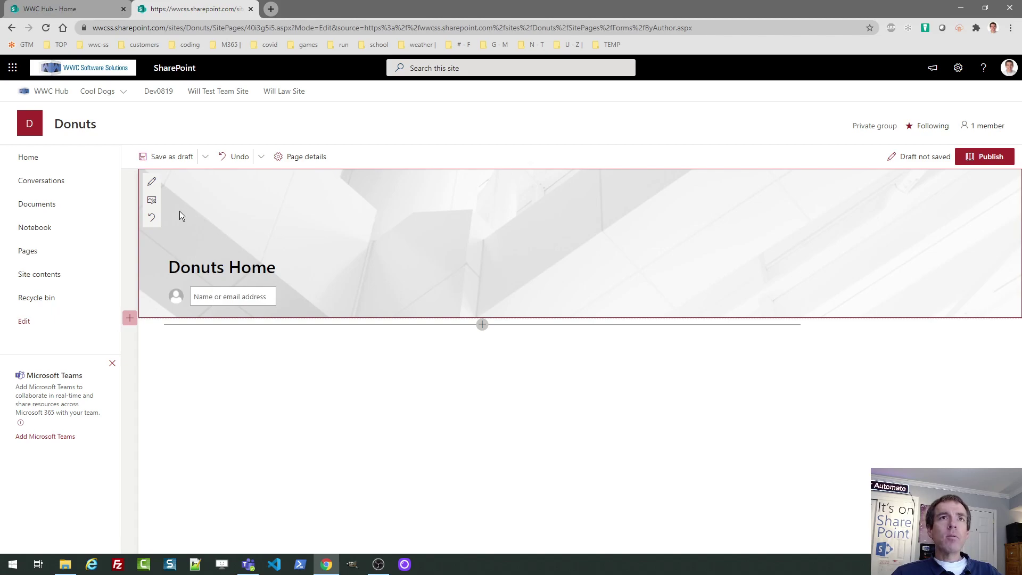
Step: Set the header image to the grey network stock image and shift its focal point left
left_click(152, 201)
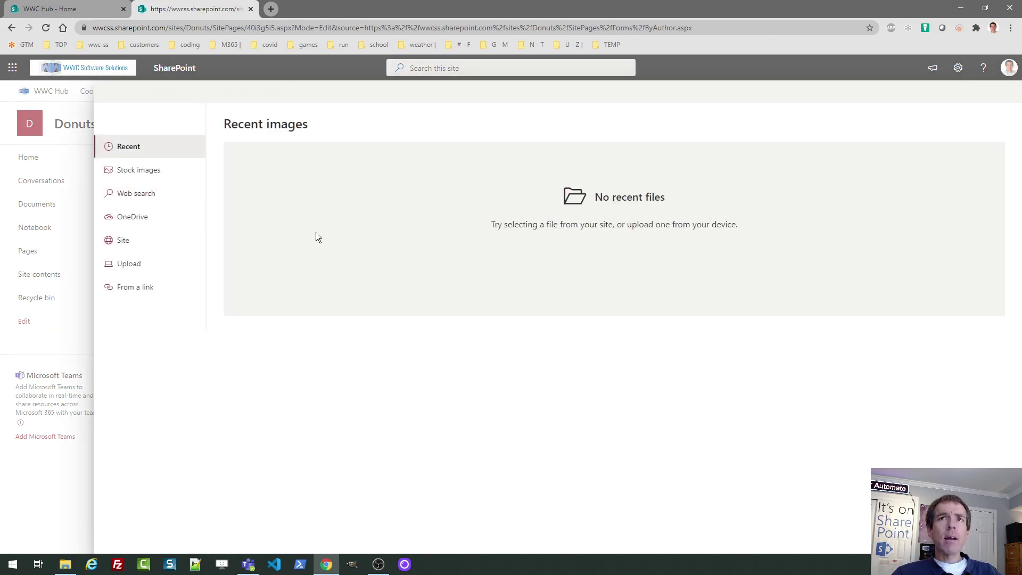
left_click(153, 178)
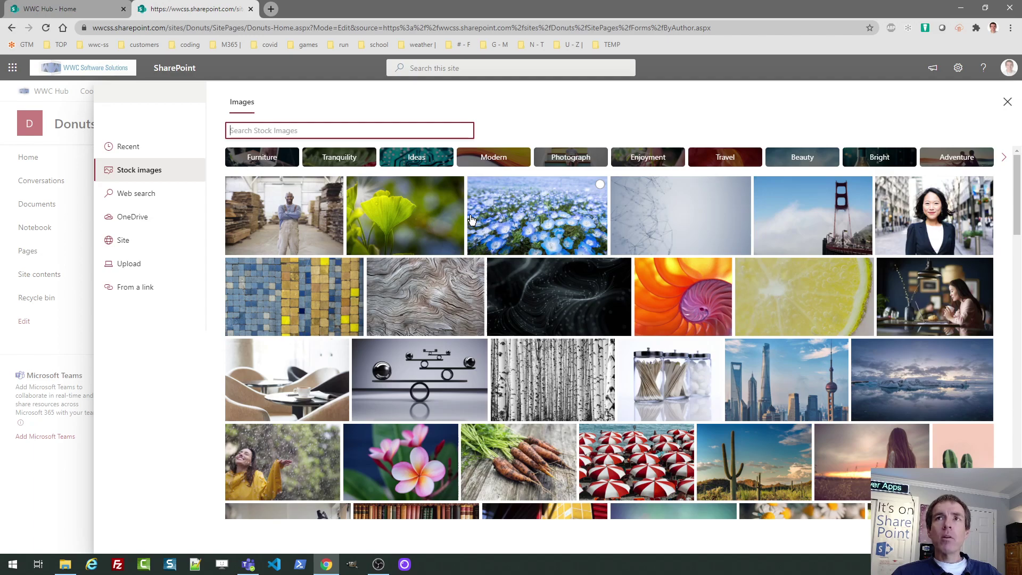
left_click(664, 213)
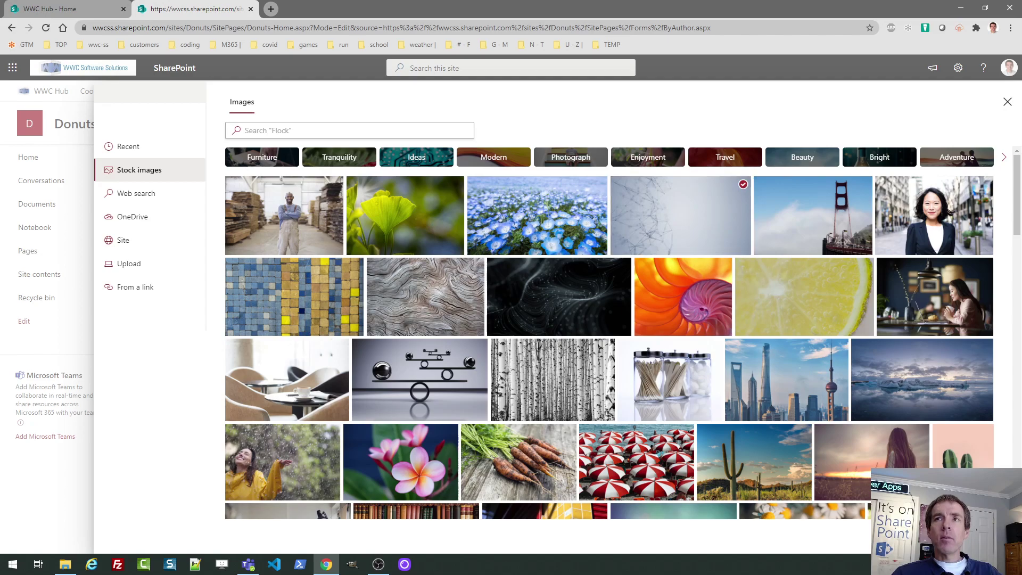
left_click(947, 535)
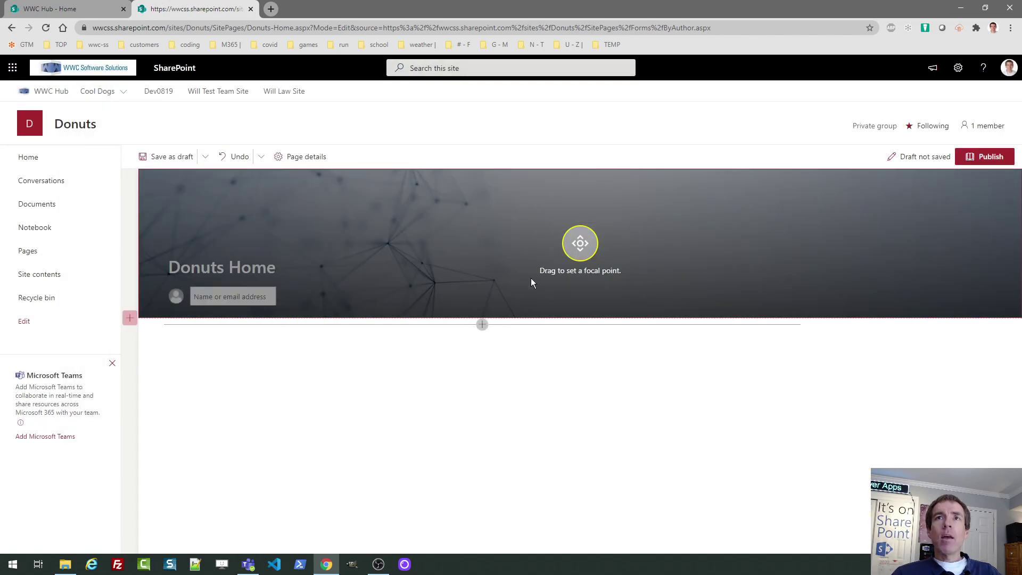
left_click_drag(580, 243, 532, 241)
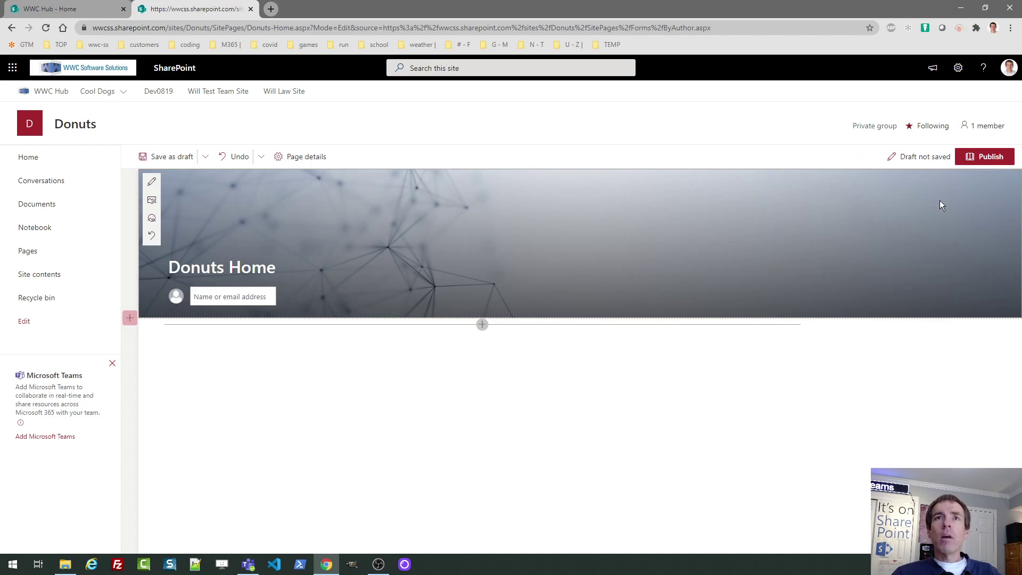
Step: Publish Donuts Home, dismiss the promotion pane, then visit Documents and return to the page
left_click(989, 158)
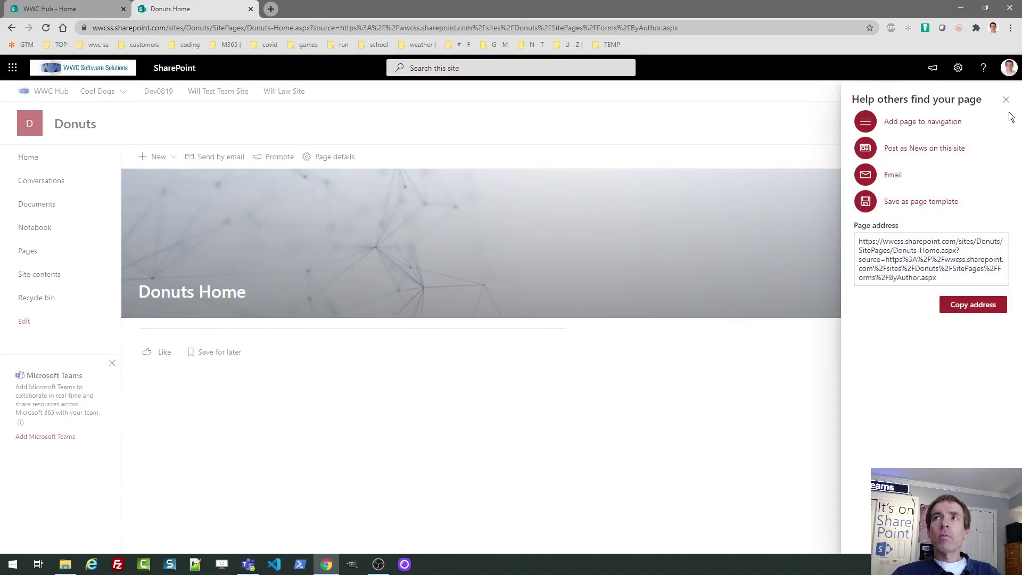
left_click(1006, 100)
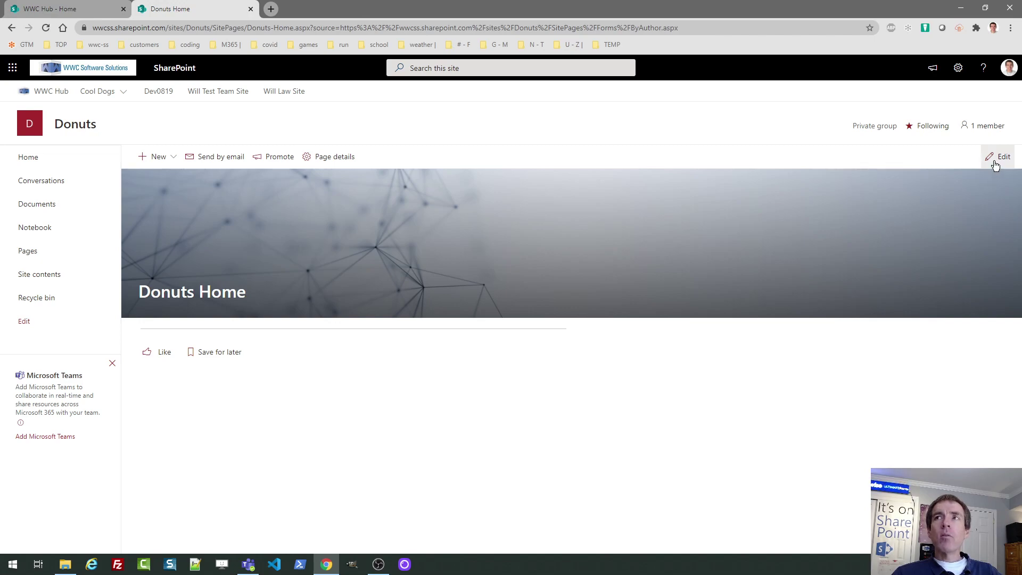
left_click(38, 208)
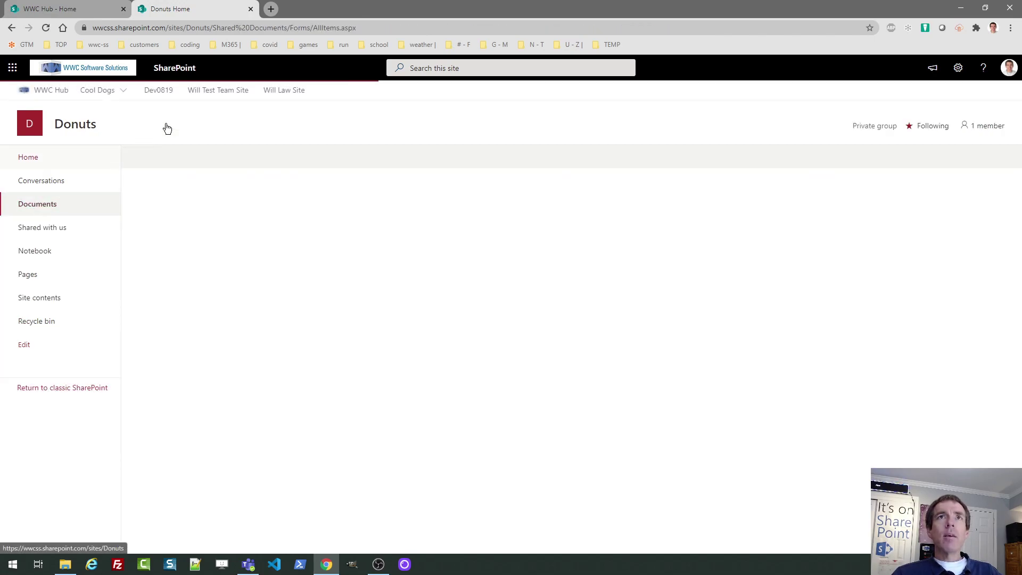
left_click(371, 27)
key("ctrl+c")
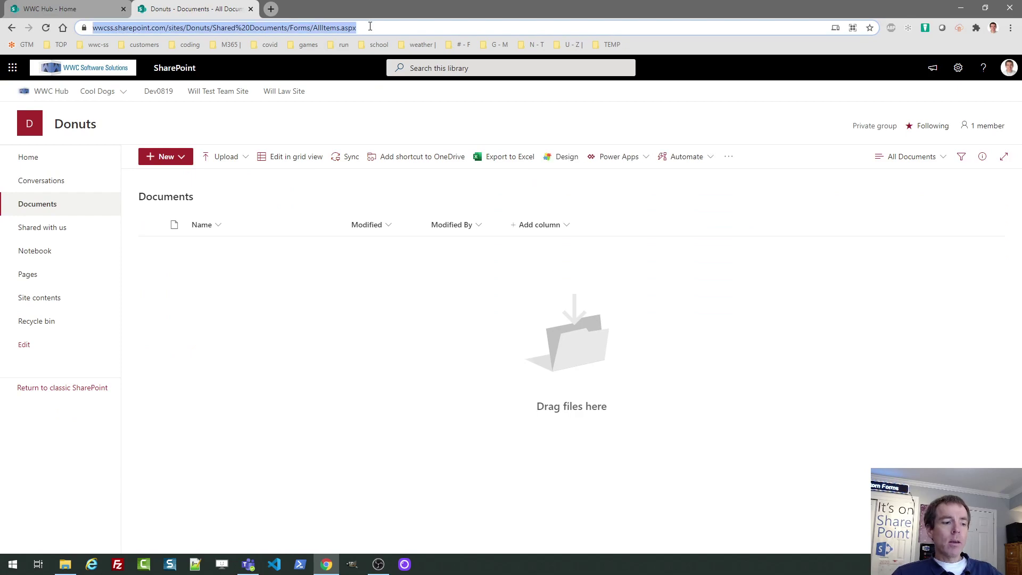
left_click(11, 27)
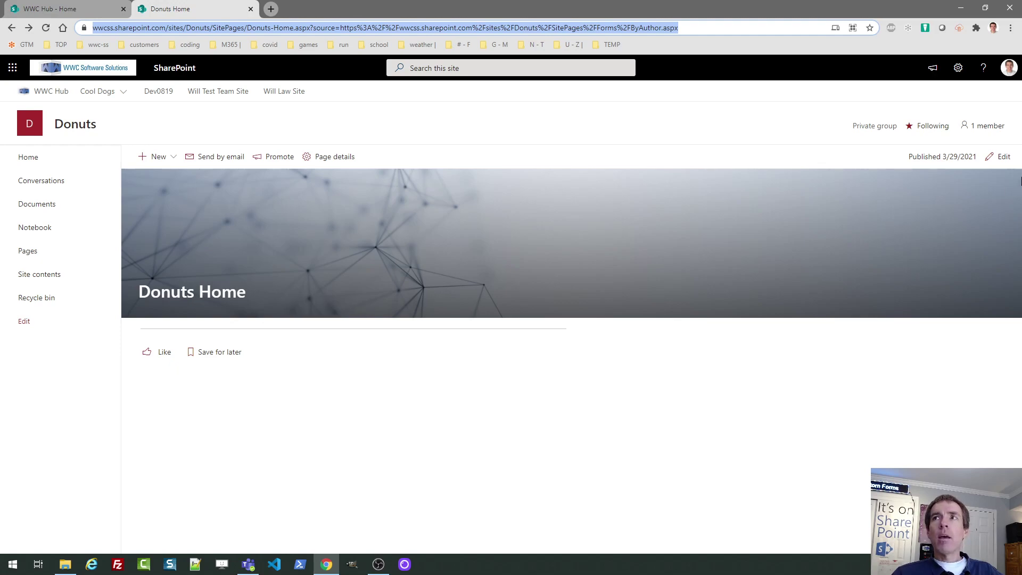
Step: Edit Donuts Home again and add a Quick links web part below the header
left_click(1003, 157)
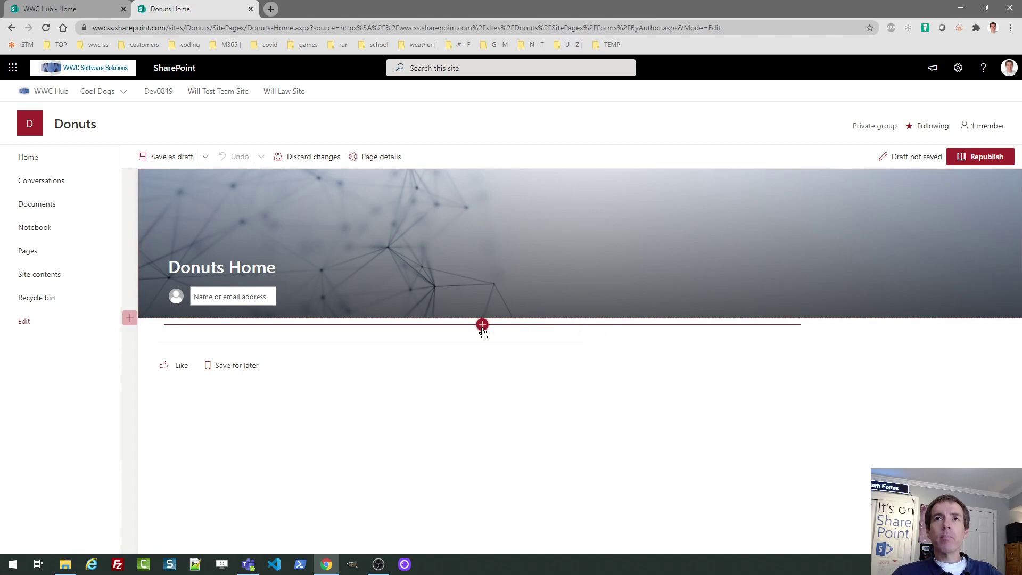
left_click(482, 326)
left_click_drag(555, 378, 563, 489)
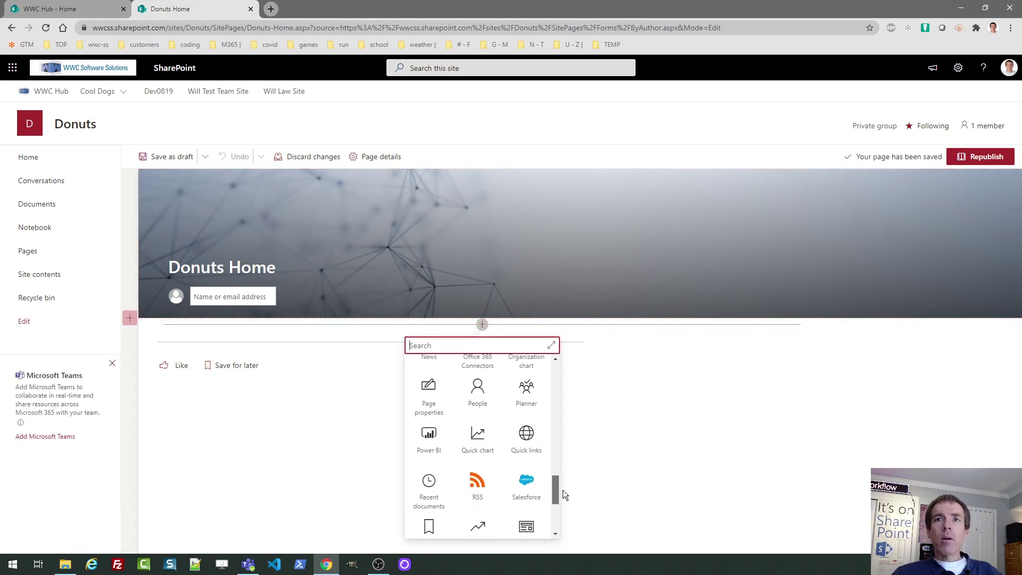
left_click(533, 442)
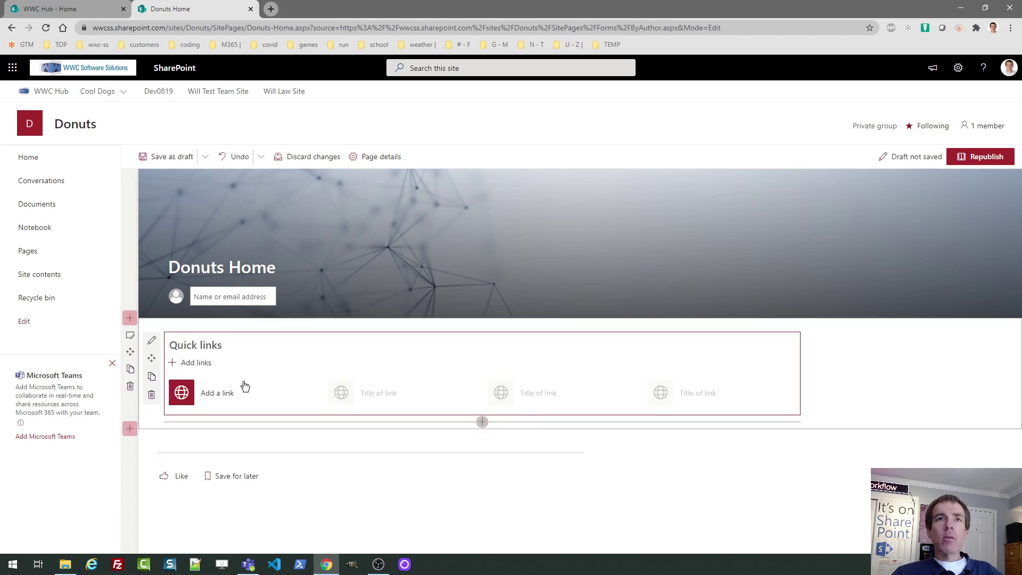
Step: Set the Quick links web part to Tiles layout with Large icons
left_click(151, 341)
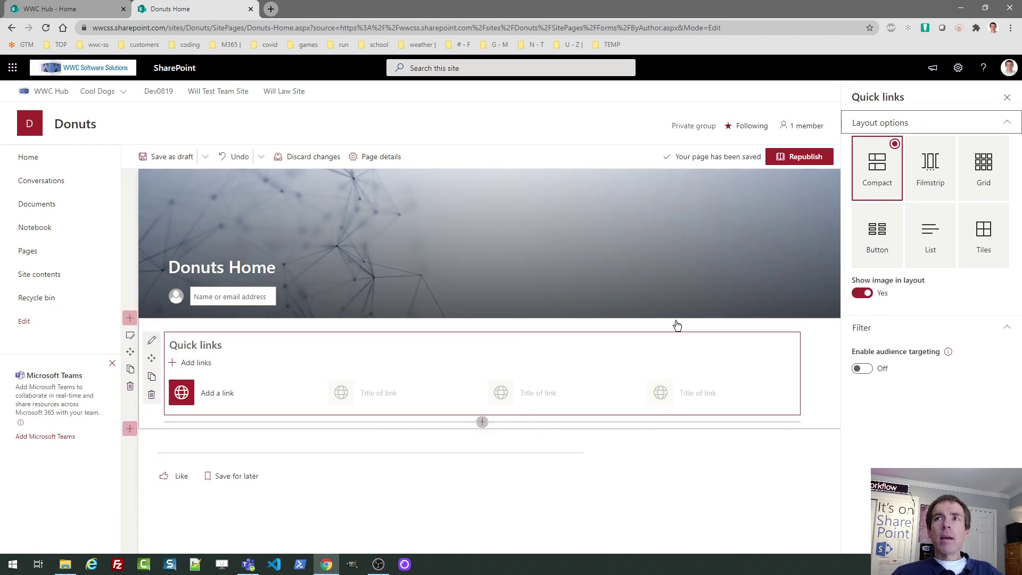
left_click(982, 239)
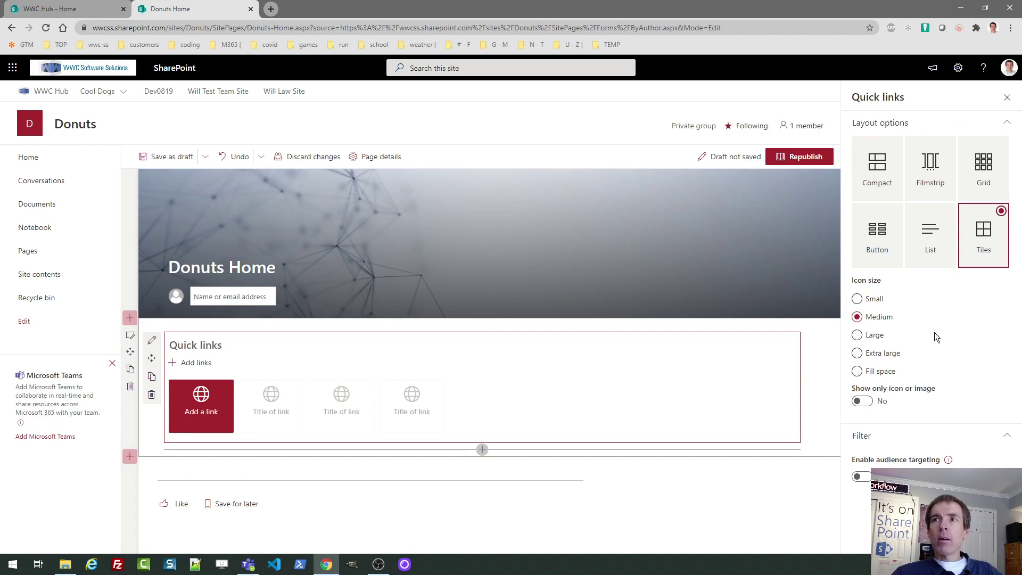
left_click(858, 335)
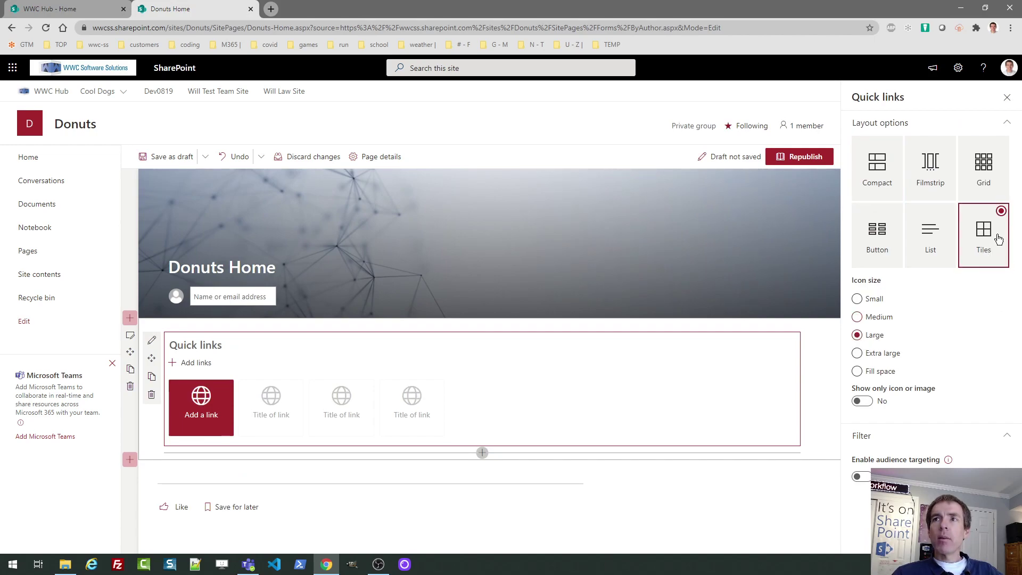
left_click(1006, 97)
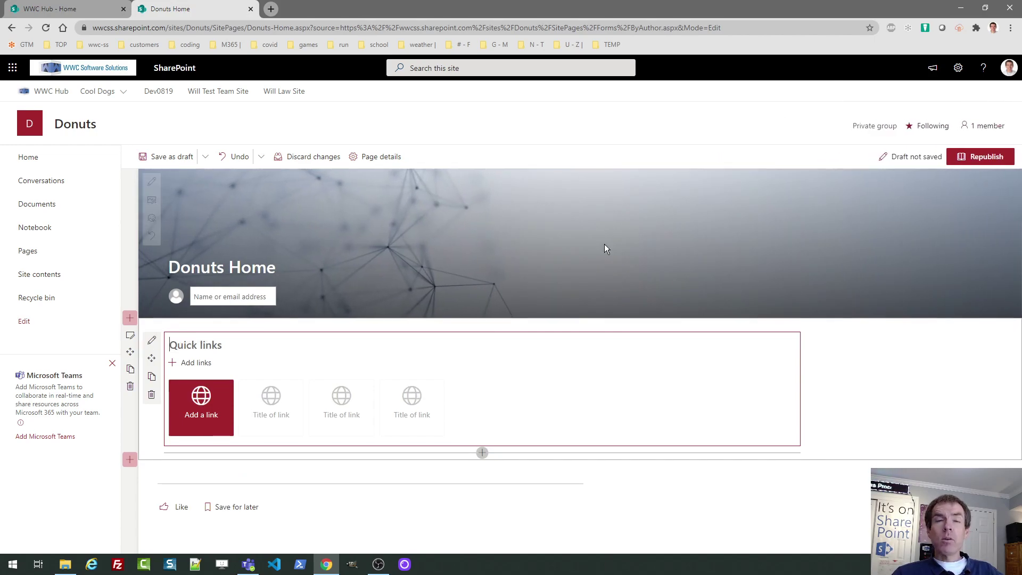
Step: Add a quick link to the pasted Shared Documents URL, titled 'Documents'
left_click(209, 409)
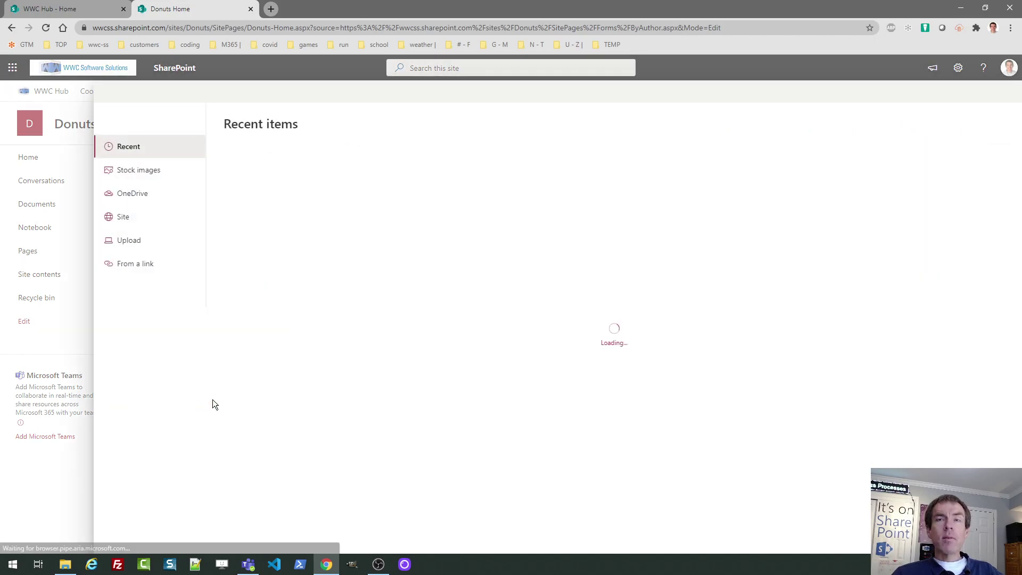
left_click(134, 271)
key("ctrl+v")
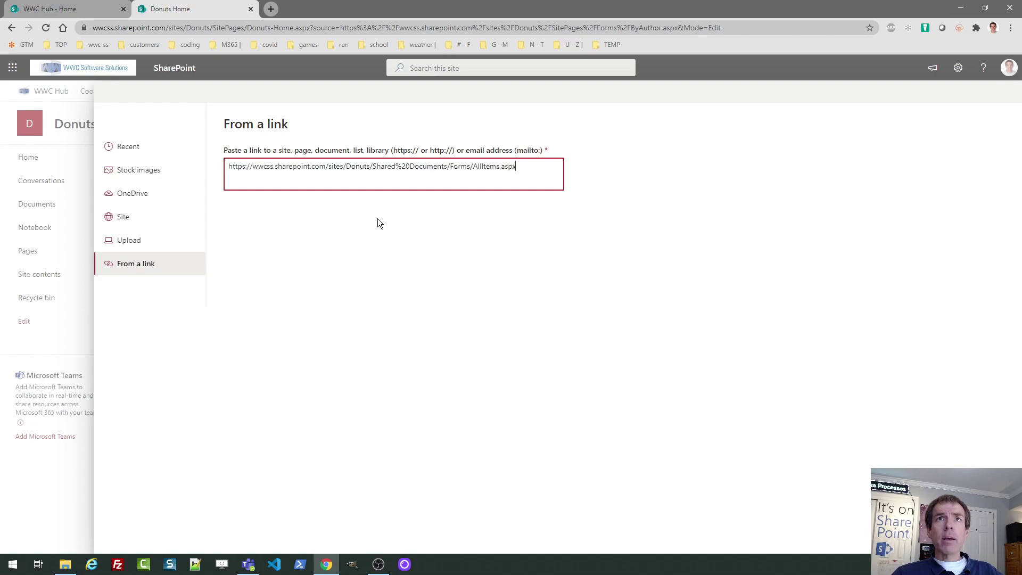
key("Return")
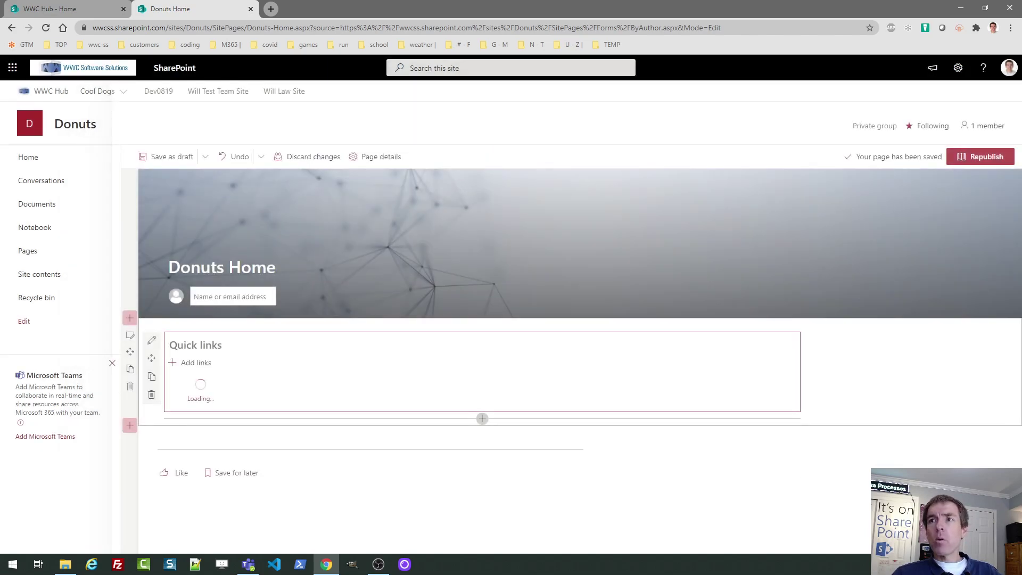
left_click(912, 201)
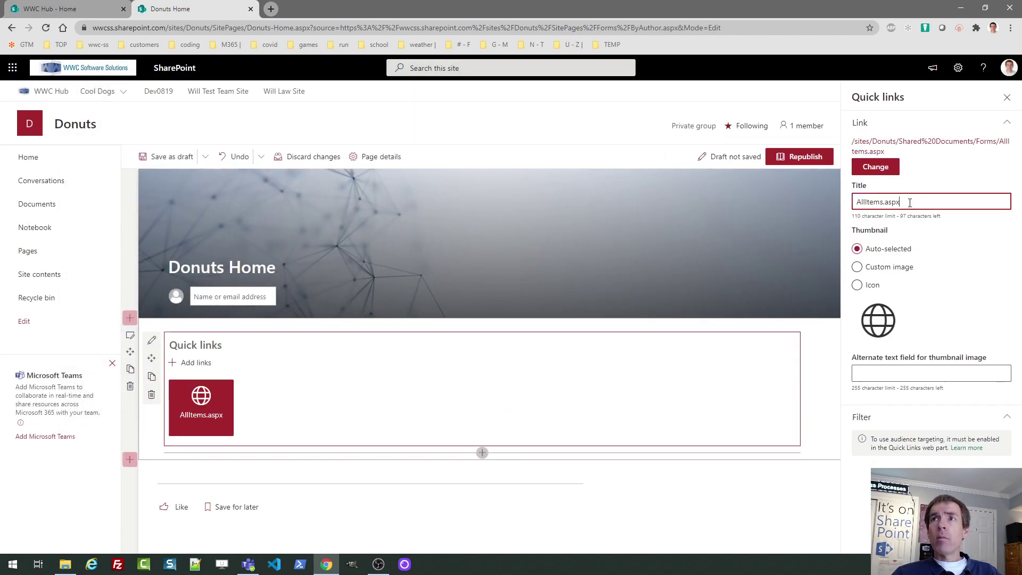
key("ctrl+a")
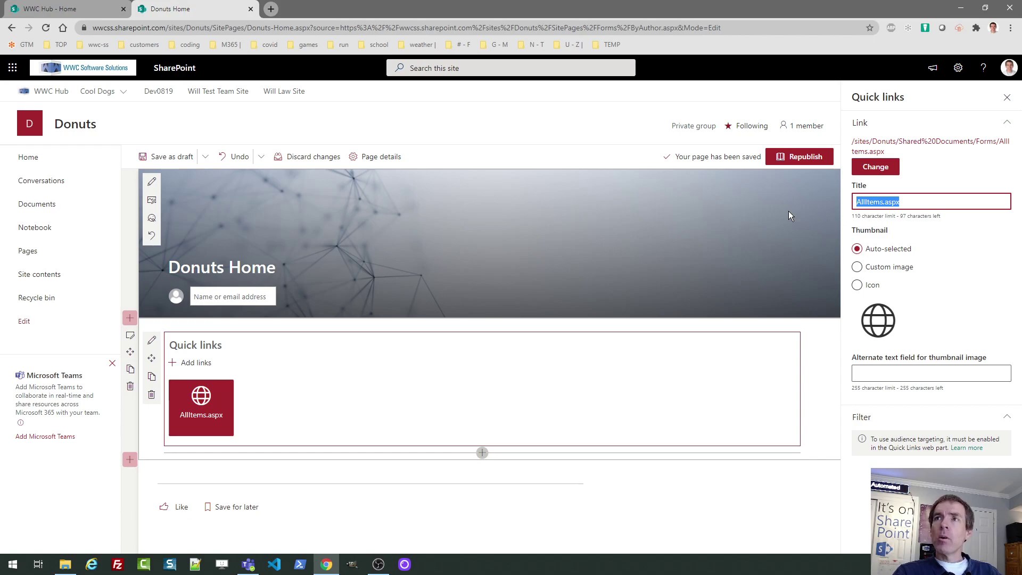
type("Documents")
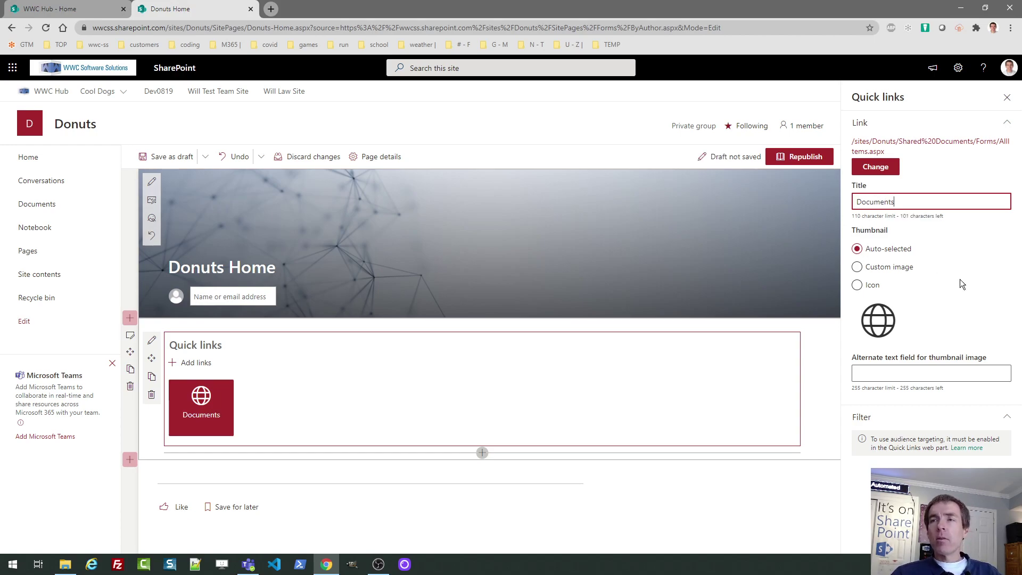
Step: Give the Documents link a document library icon and republish Donuts Home
left_click(857, 285)
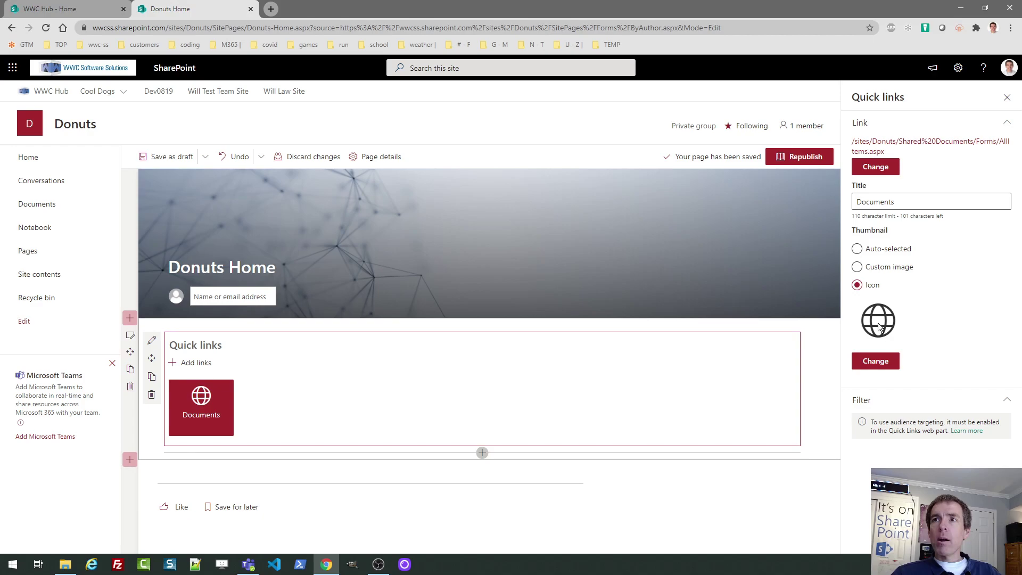
left_click(875, 362)
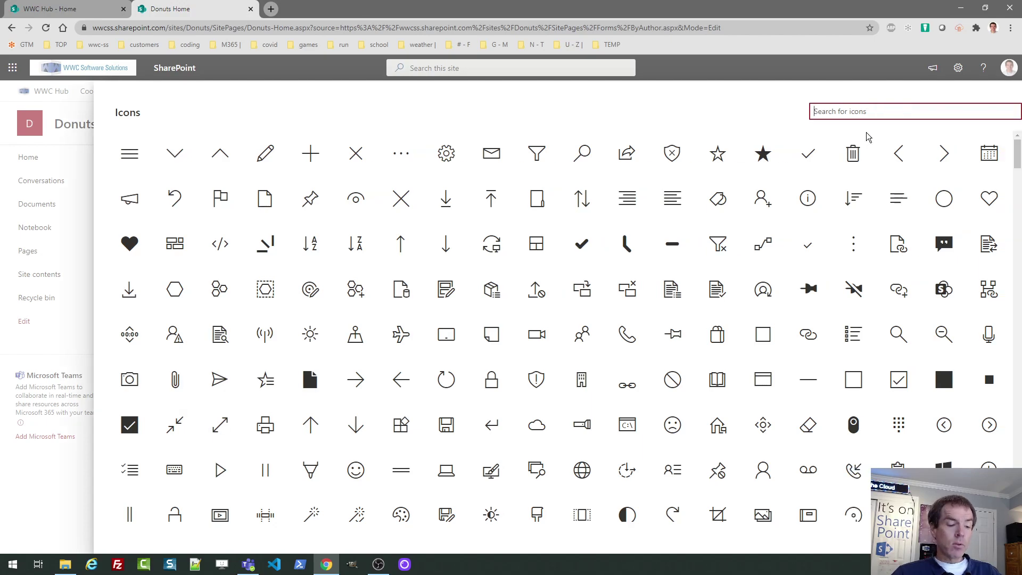
type("library")
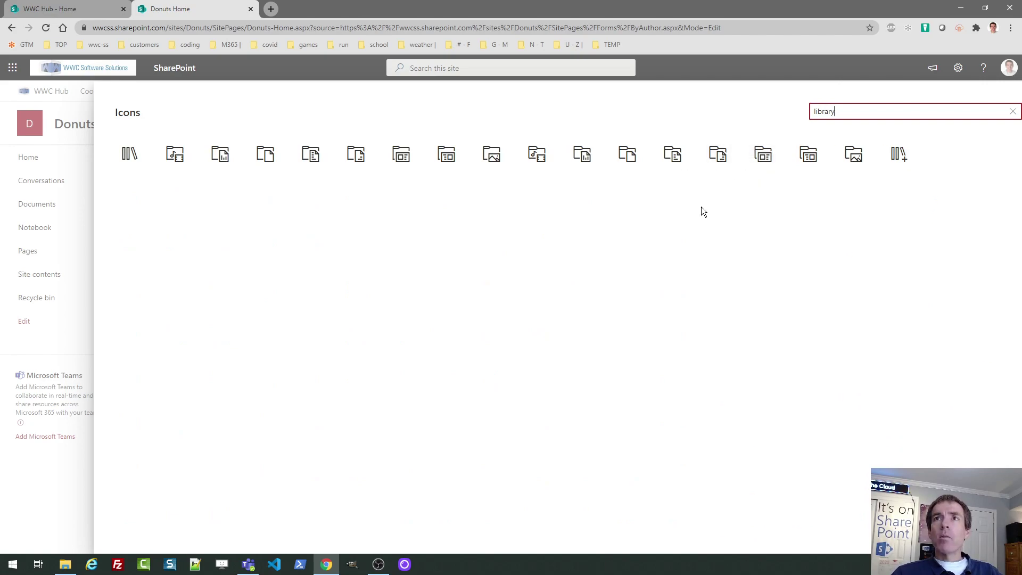
left_click(629, 156)
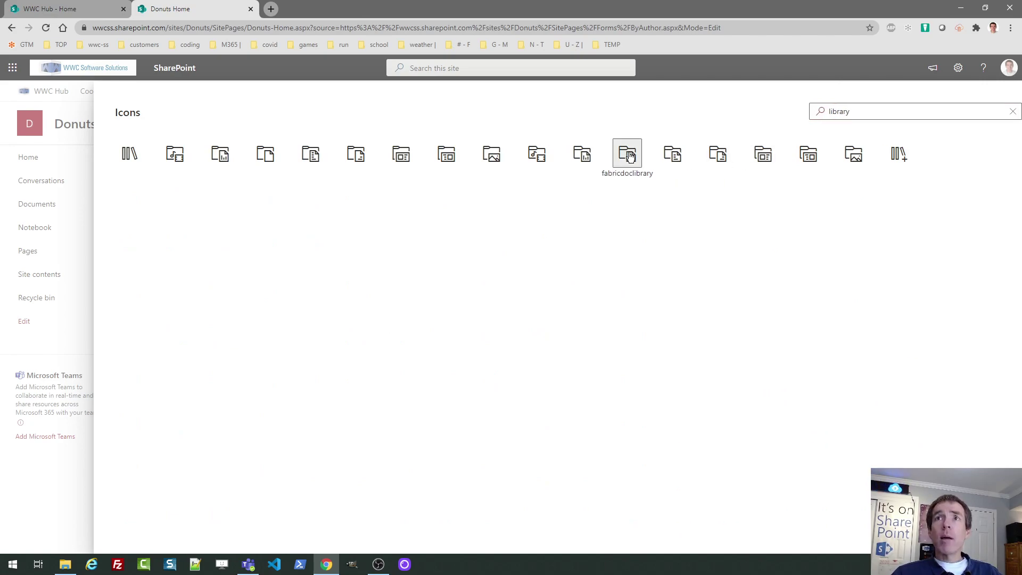
key("Return")
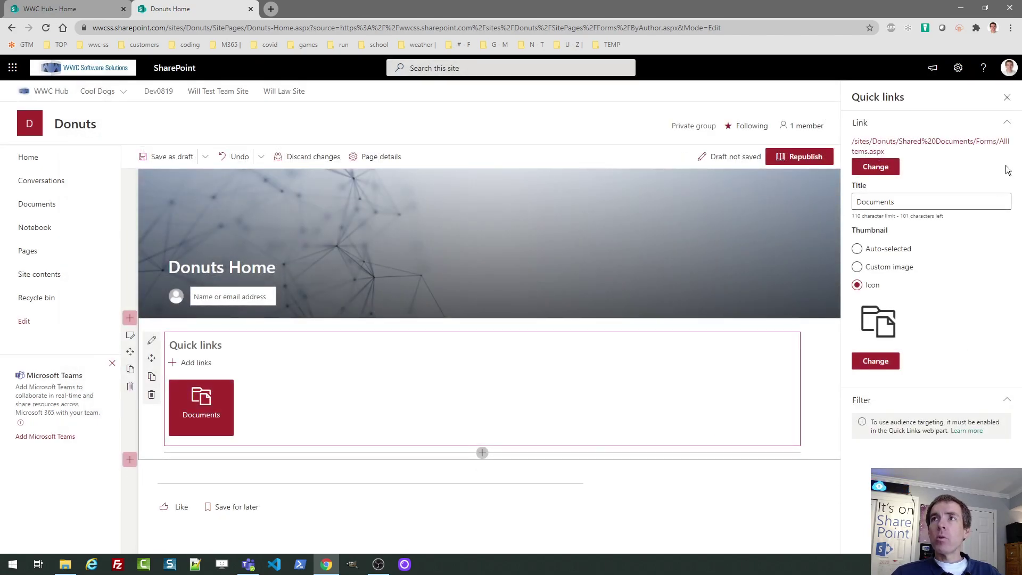
left_click(1006, 99)
left_click(990, 156)
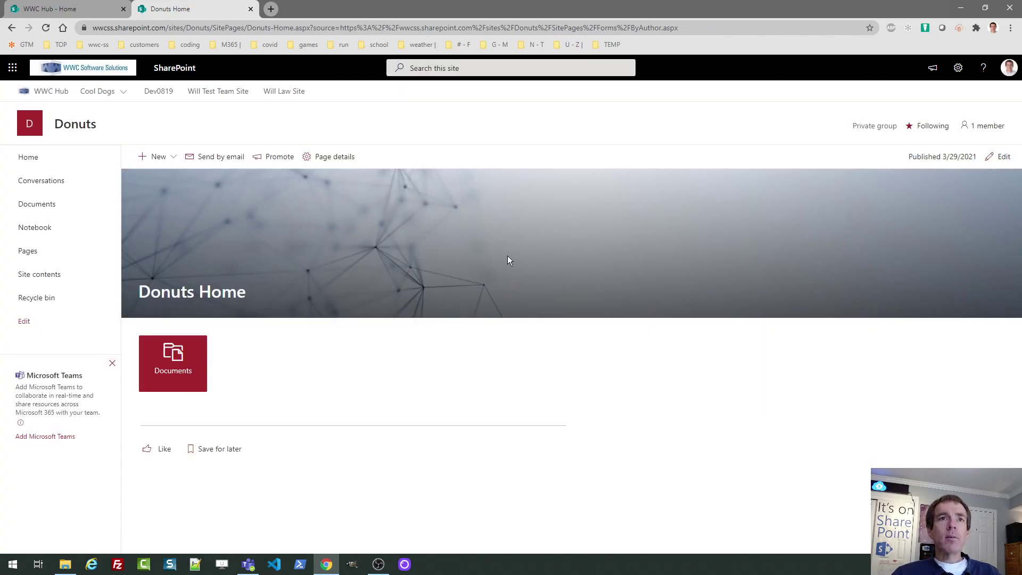
Step: Make Donuts-Home.aspx the Donuts homepage from Pages, then return to the WWC Hub tab
left_click(26, 254)
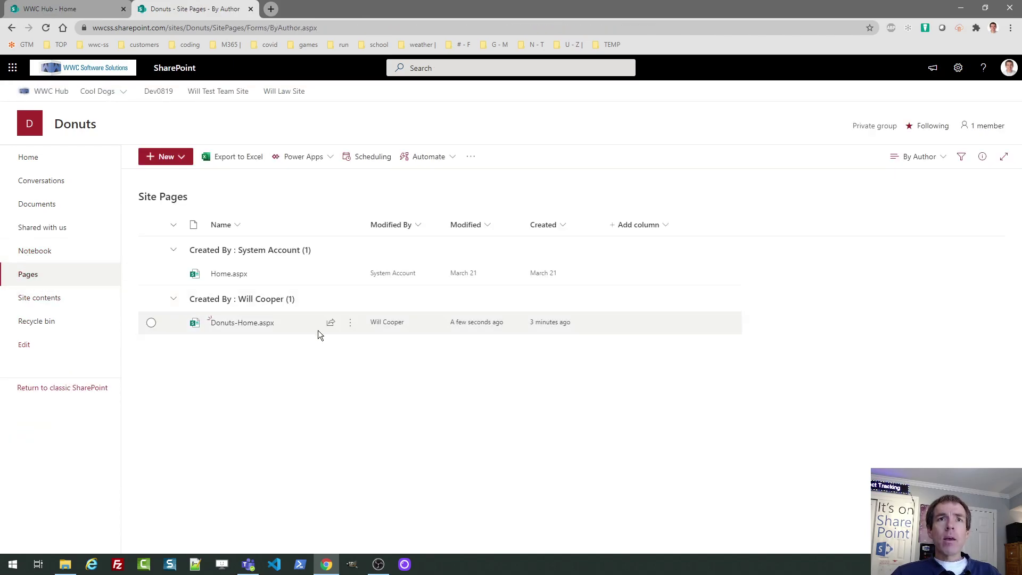
mouse_move(351, 323)
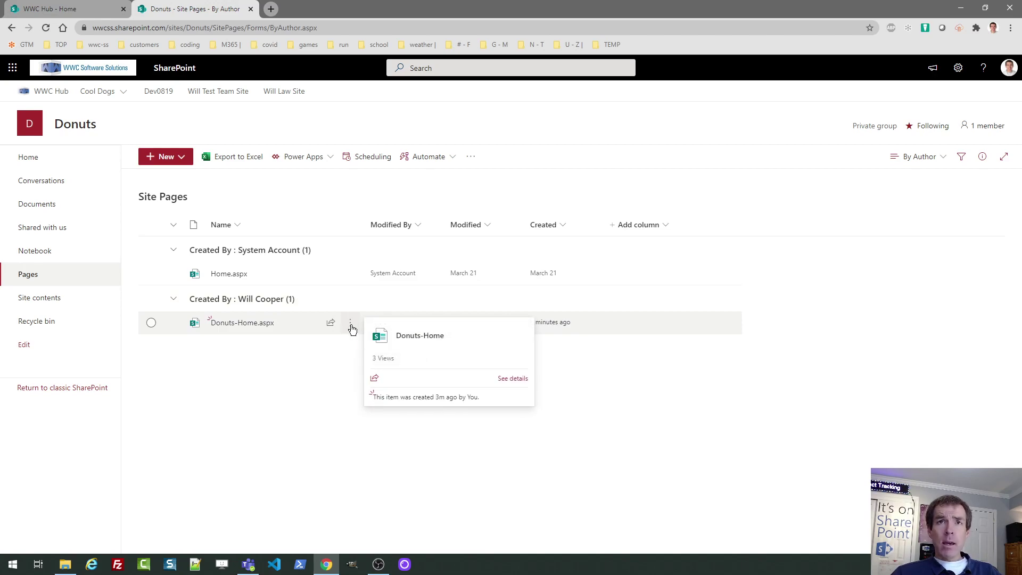
left_click(351, 324)
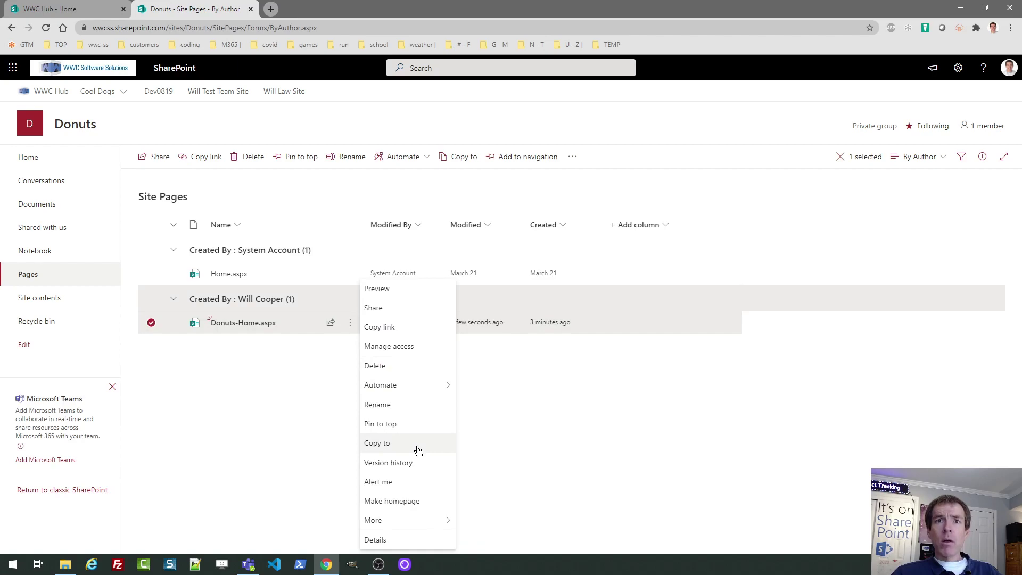
left_click(396, 502)
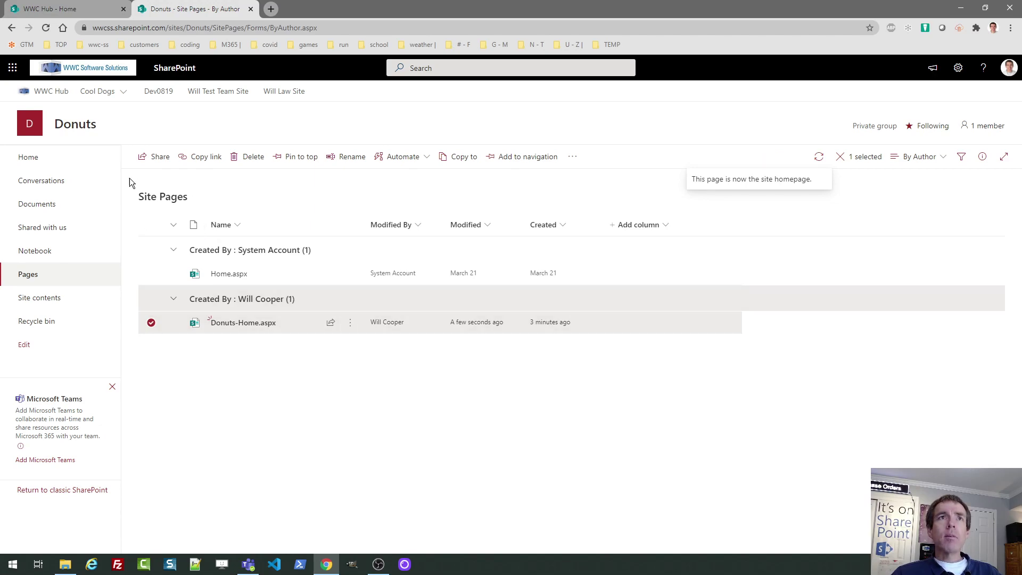
left_click(27, 158)
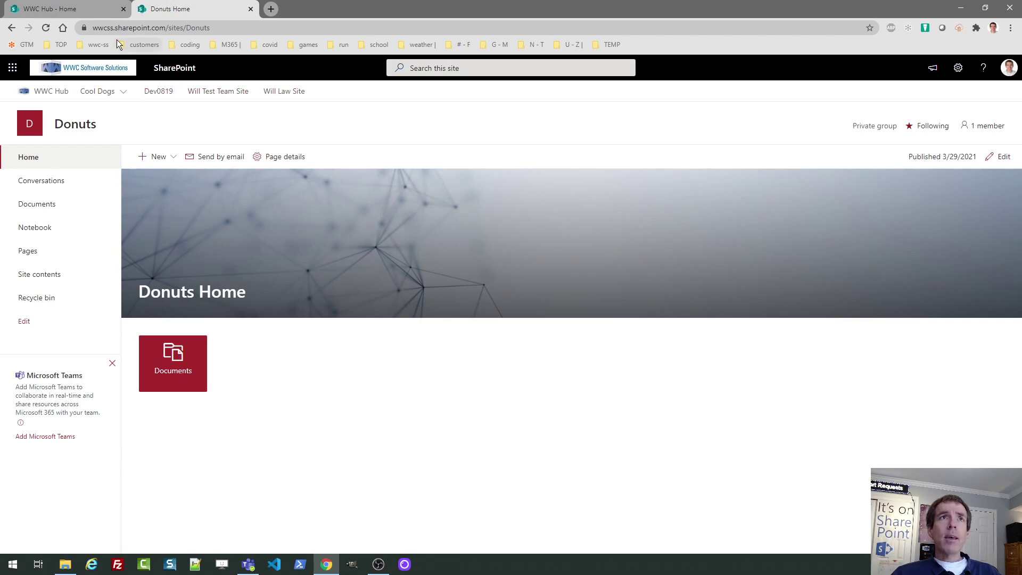
left_click(85, 8)
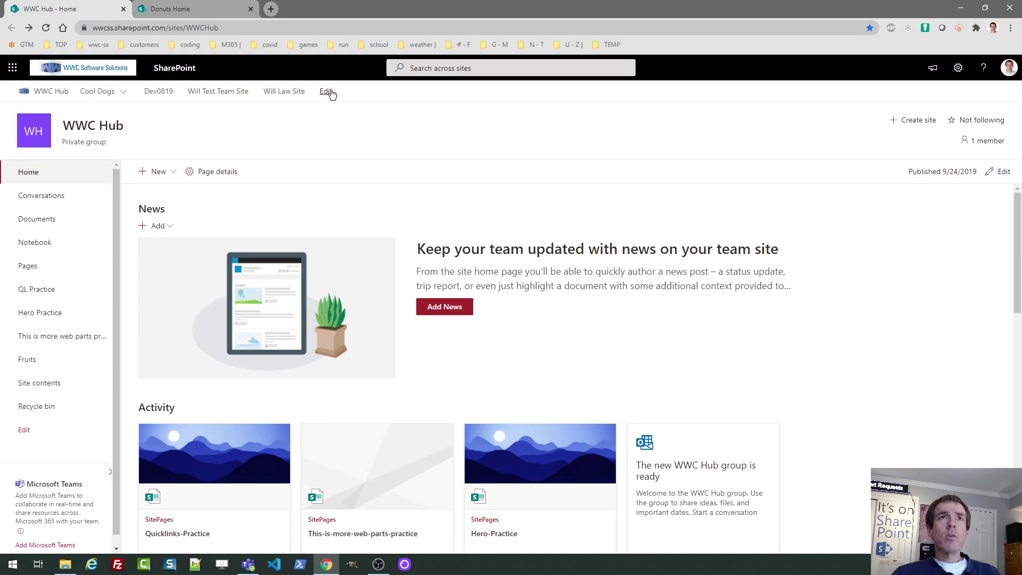
left_click(170, 8)
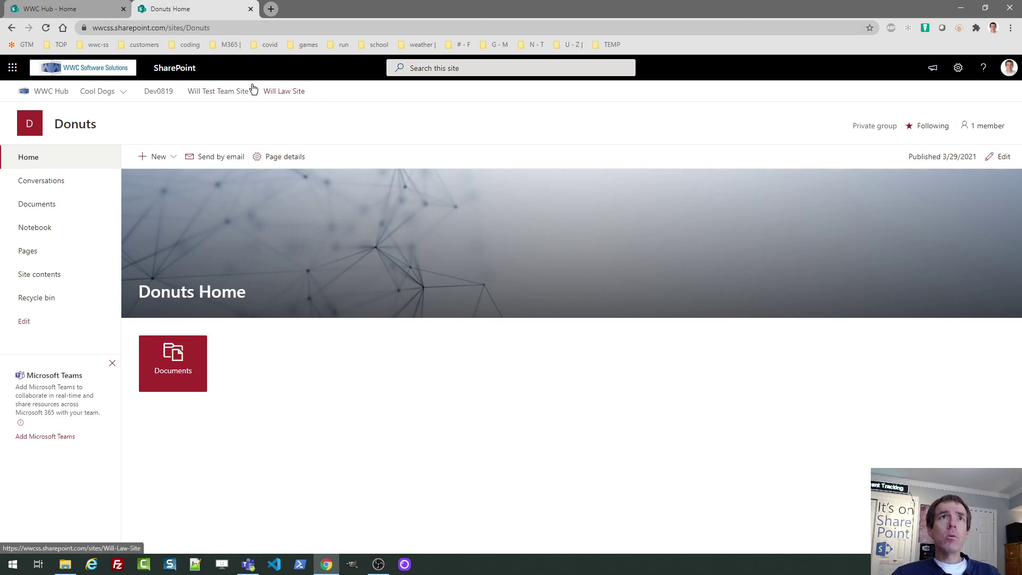
left_click(89, 5)
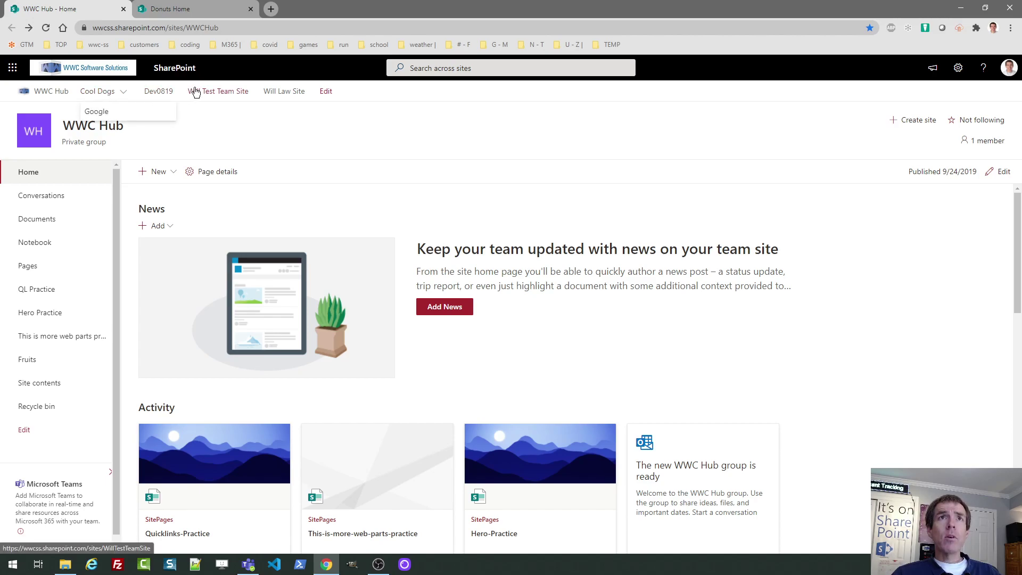
left_click(190, 10)
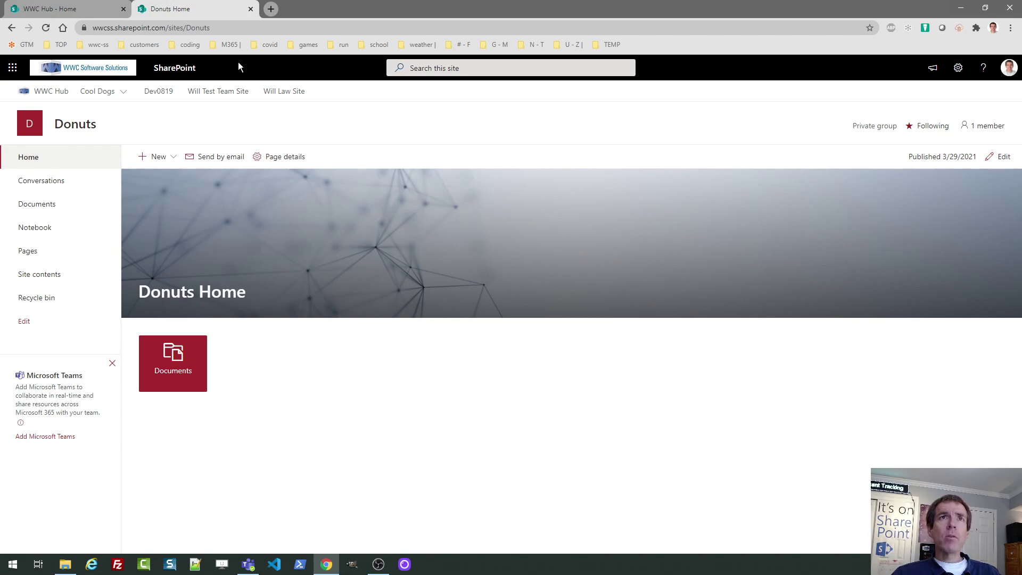
left_click(225, 27)
key("ctrl+c")
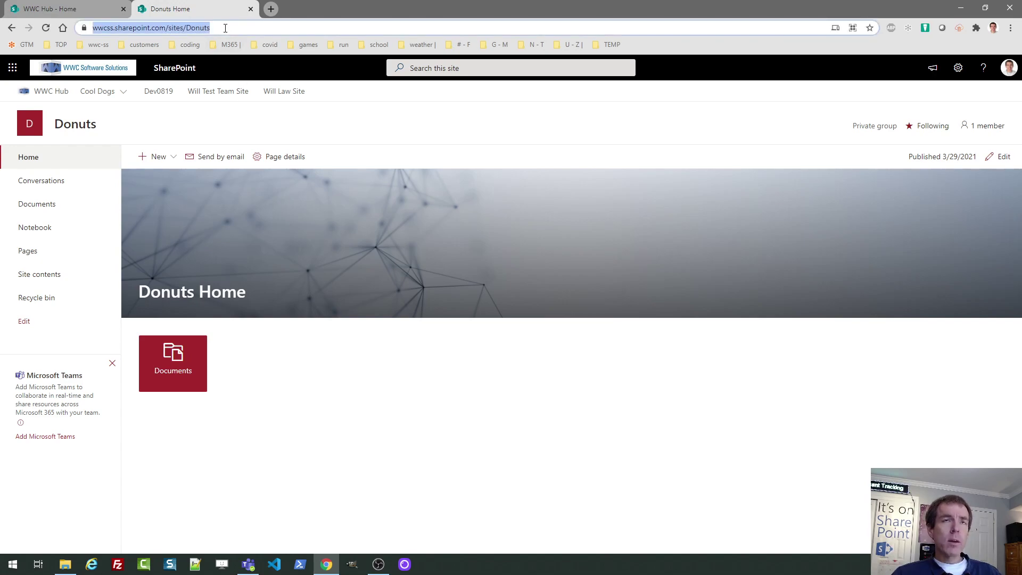
left_click(74, 6)
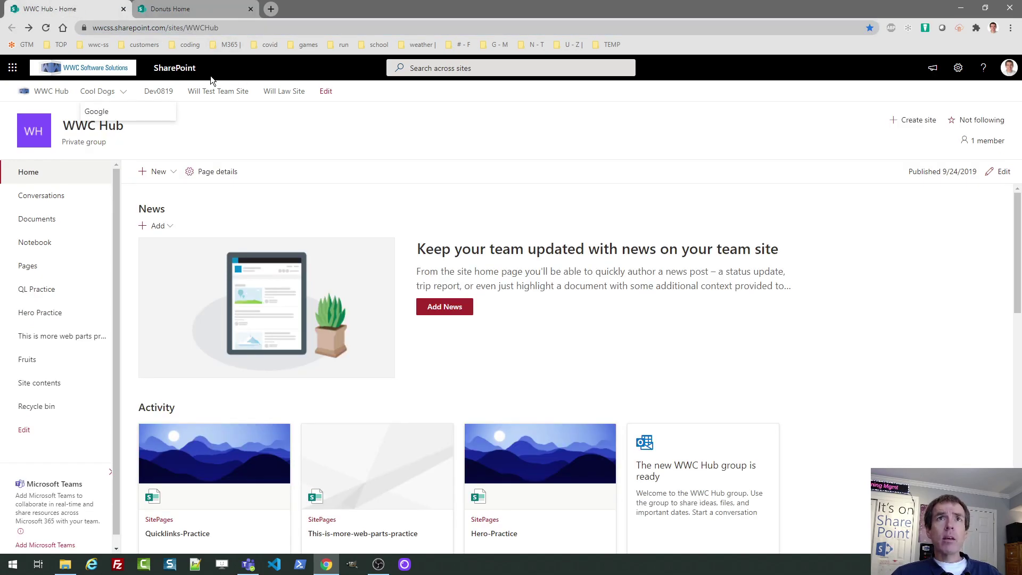
left_click(372, 120)
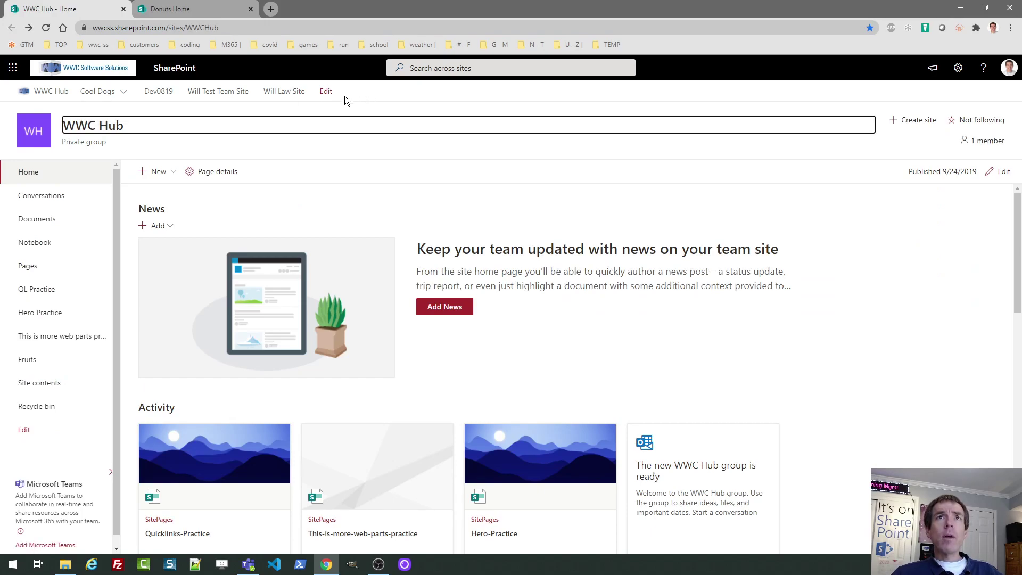
left_click(370, 108)
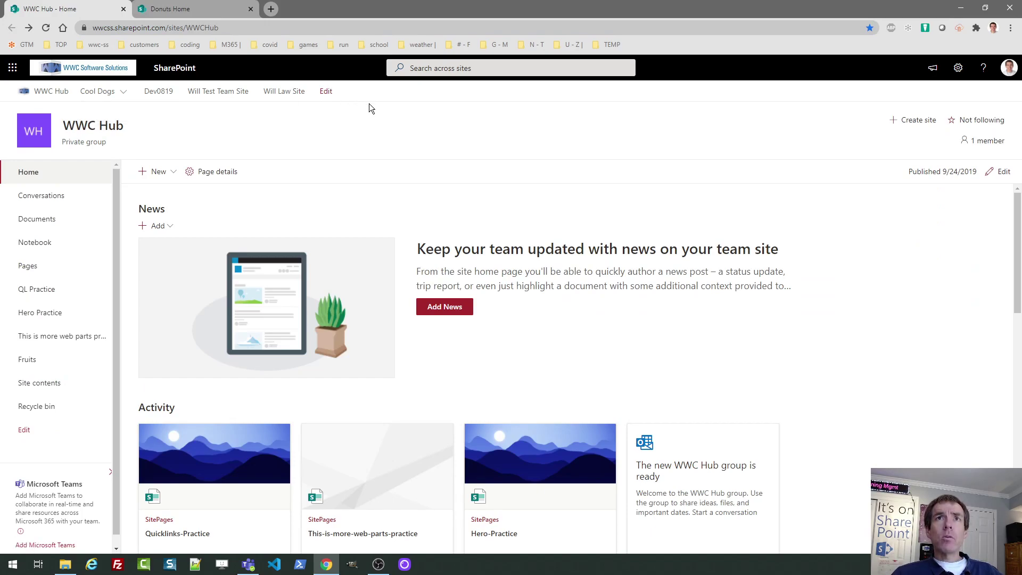
Step: Open the WWC Hub navigation editor, reloading the page once
left_click(326, 92)
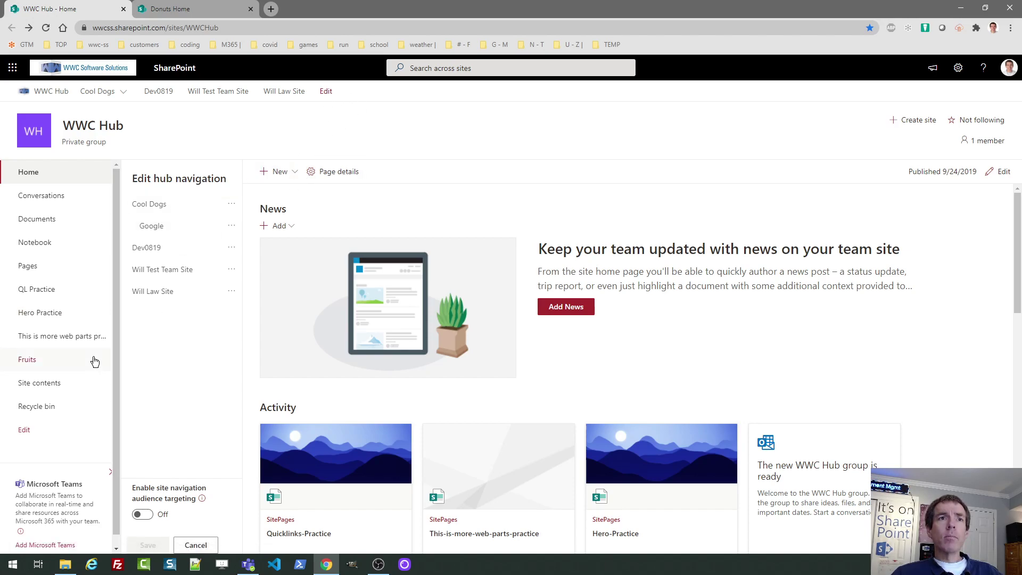
scroll(119, 385, "down", 1)
scroll(119, 385, "up", 1)
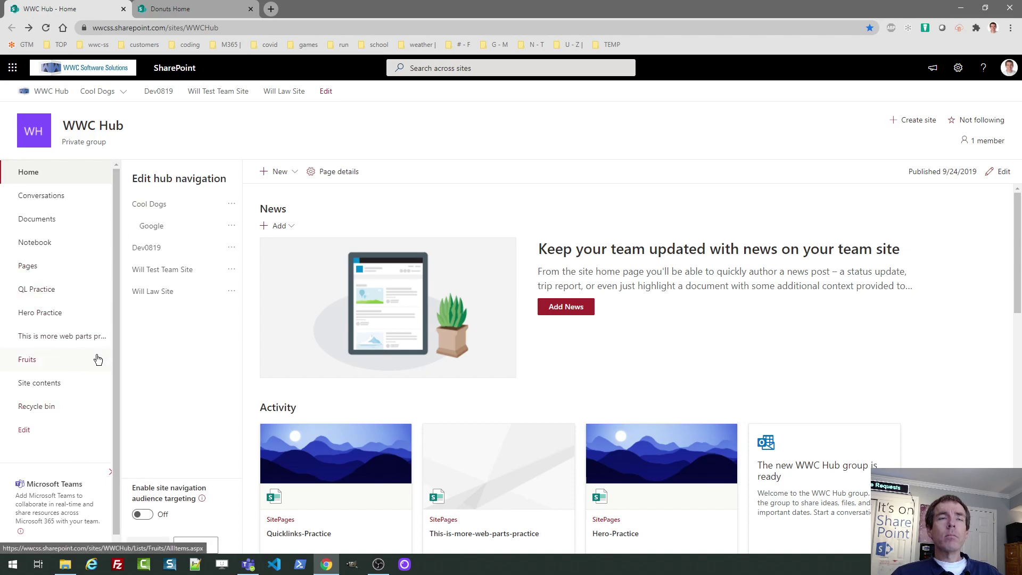
left_click(46, 30)
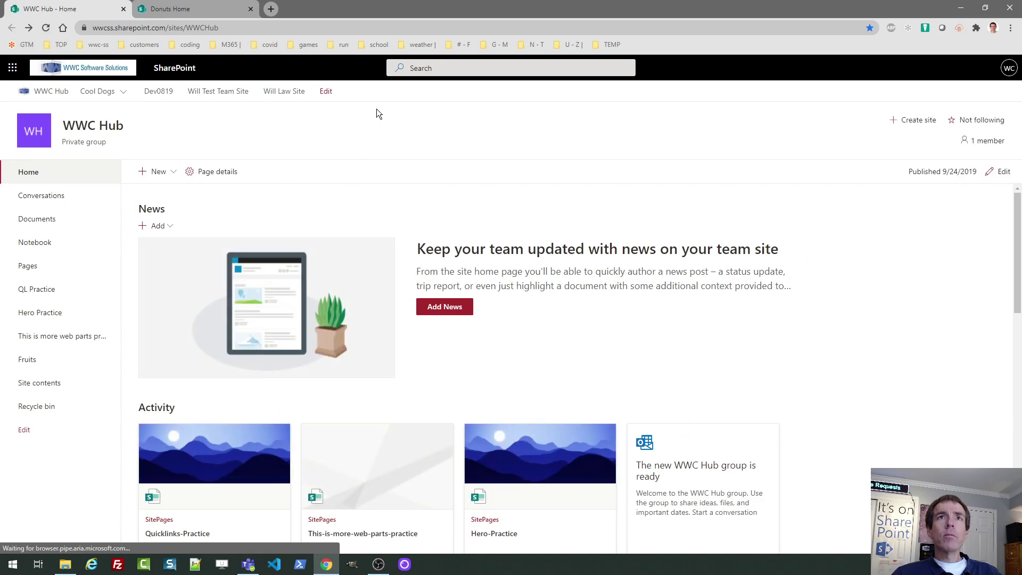
left_click(325, 91)
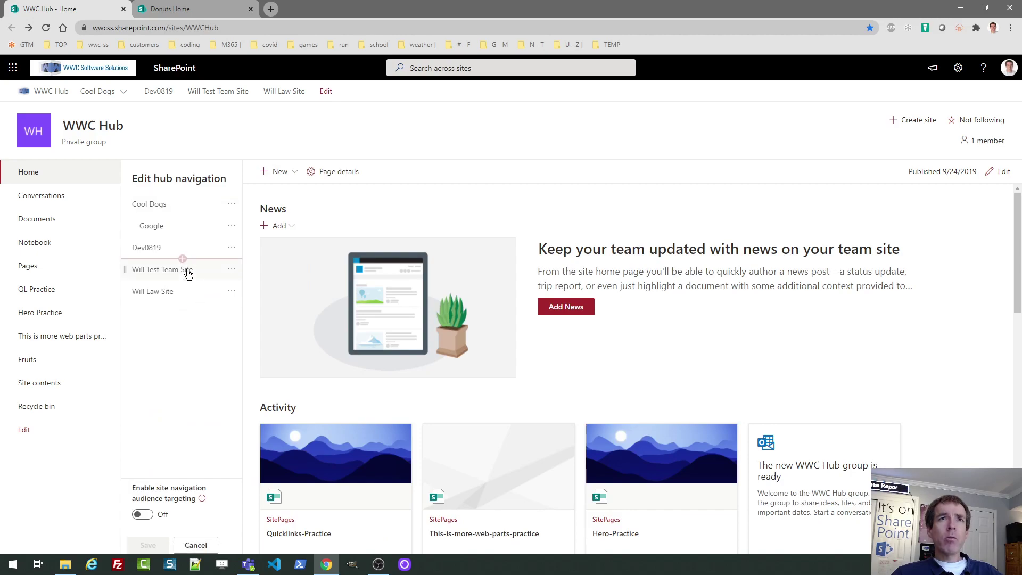
Step: Add a 'Donuts' link with the pasted Donuts site URL after Will Law Site
left_click(182, 302)
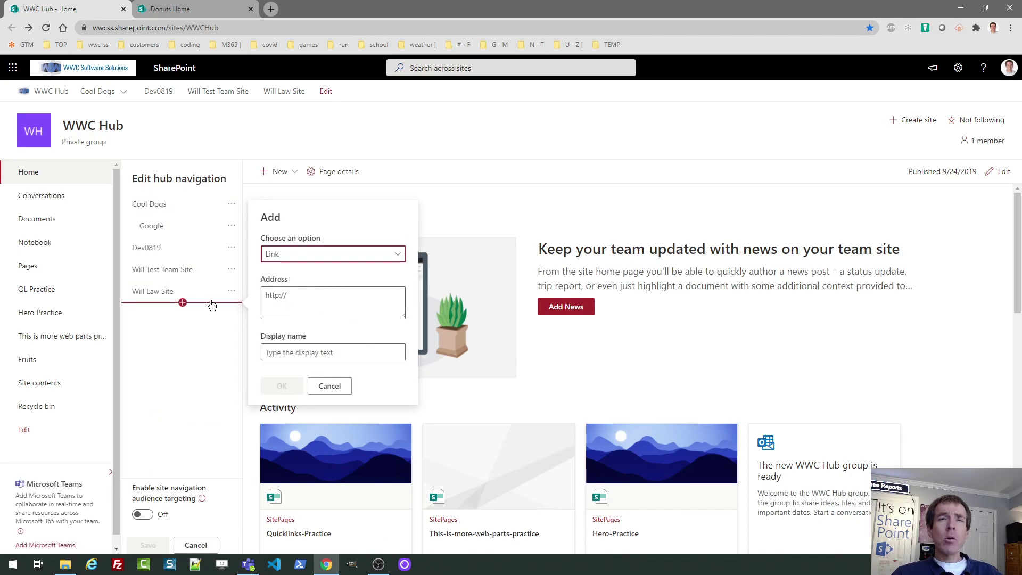
left_click(311, 296)
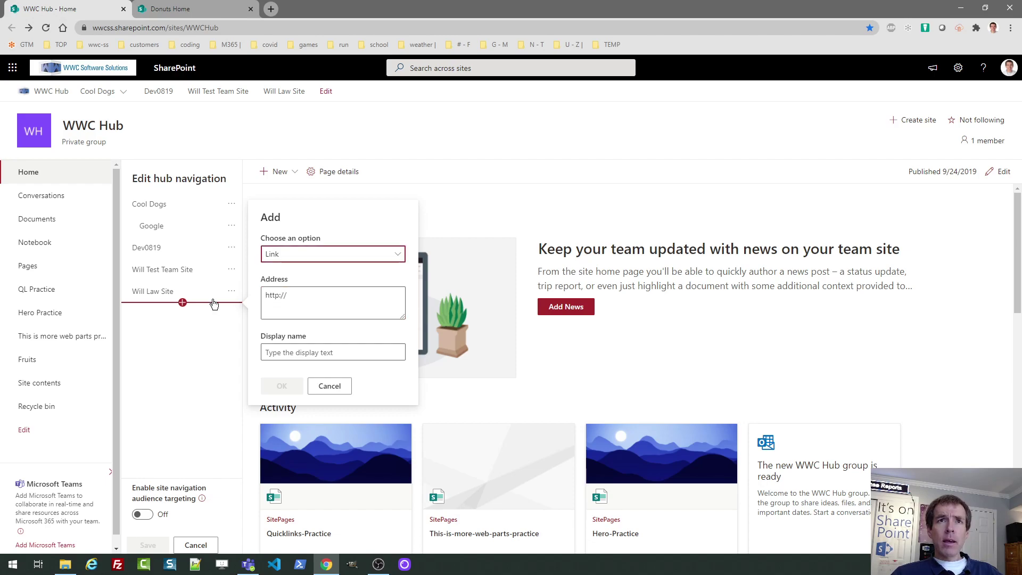
left_click_drag(297, 299, 263, 296)
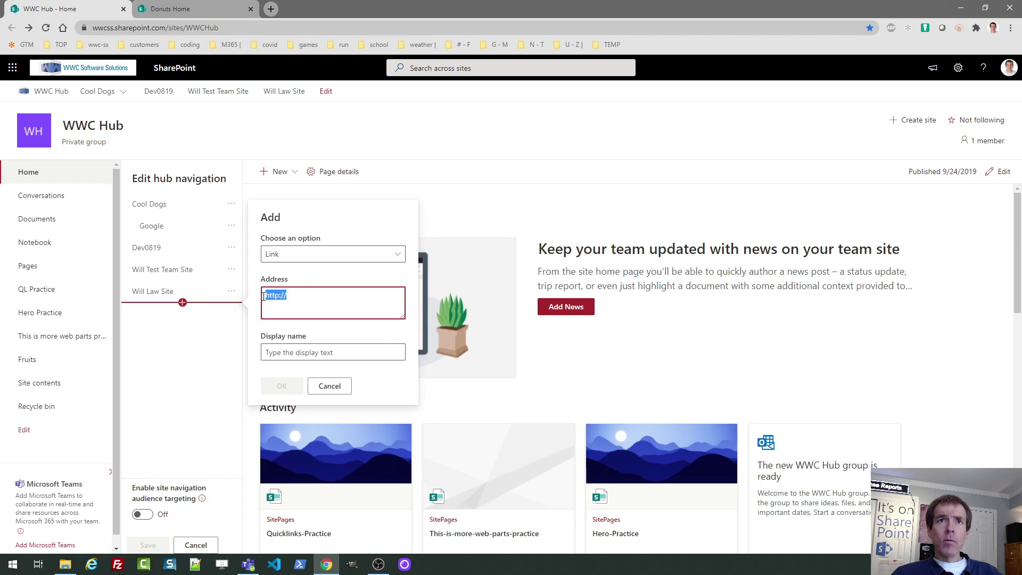
key("ctrl+v")
left_click(308, 352)
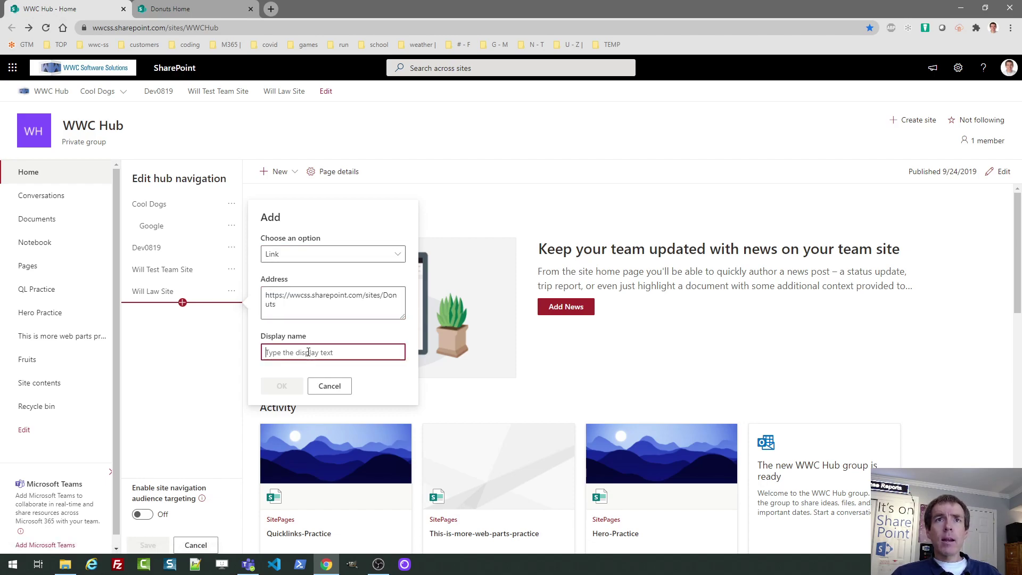
type("Donuts")
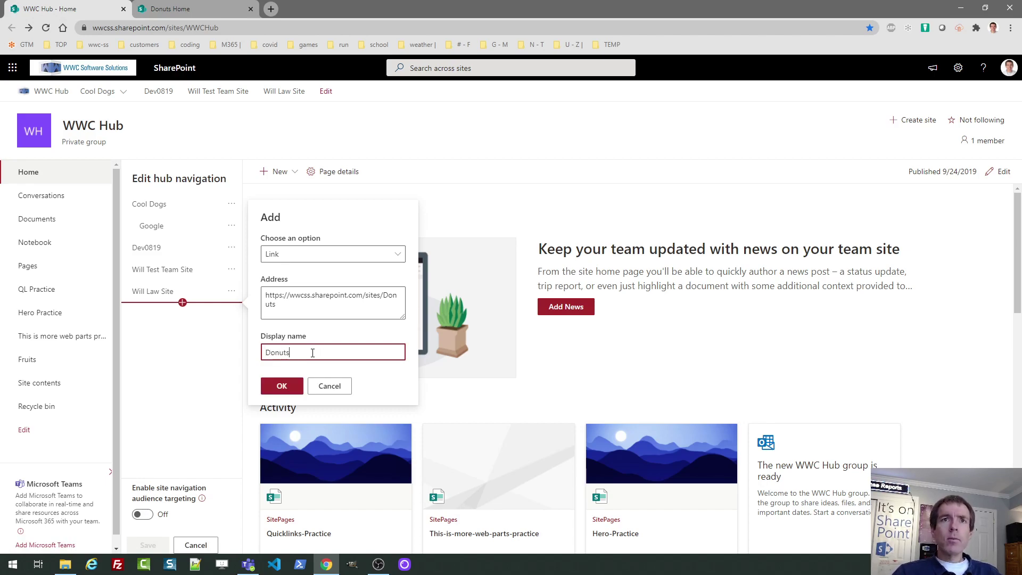
left_click(282, 387)
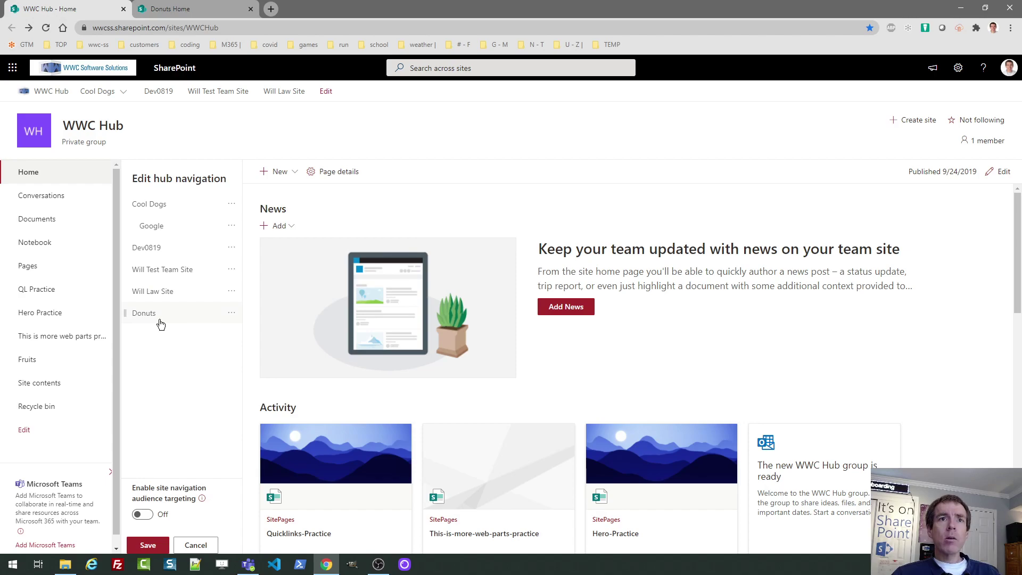
Step: Save the hub navigation, then reload the Donuts site tab to show the Donuts link
left_click(157, 545)
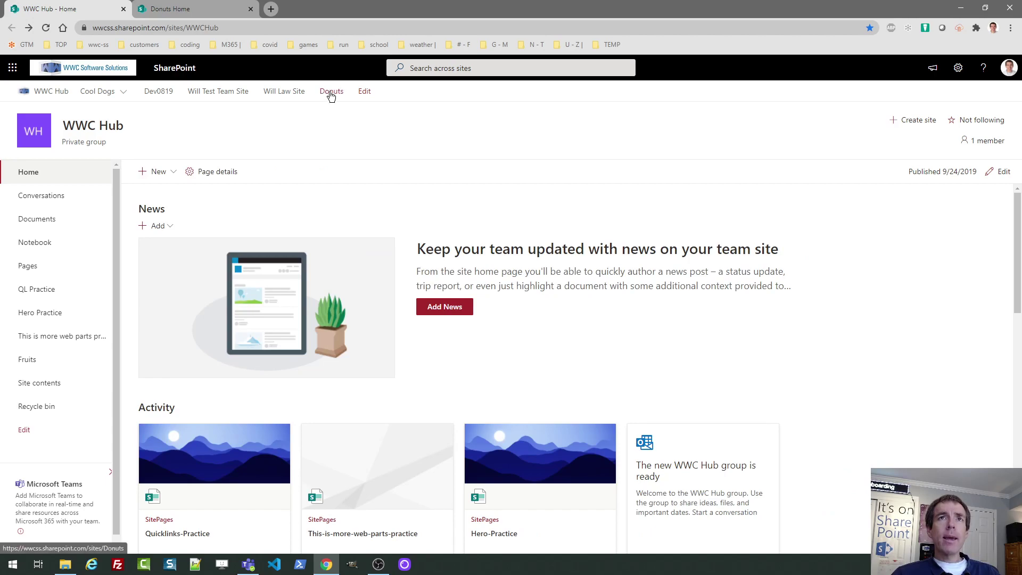
left_click(200, 12)
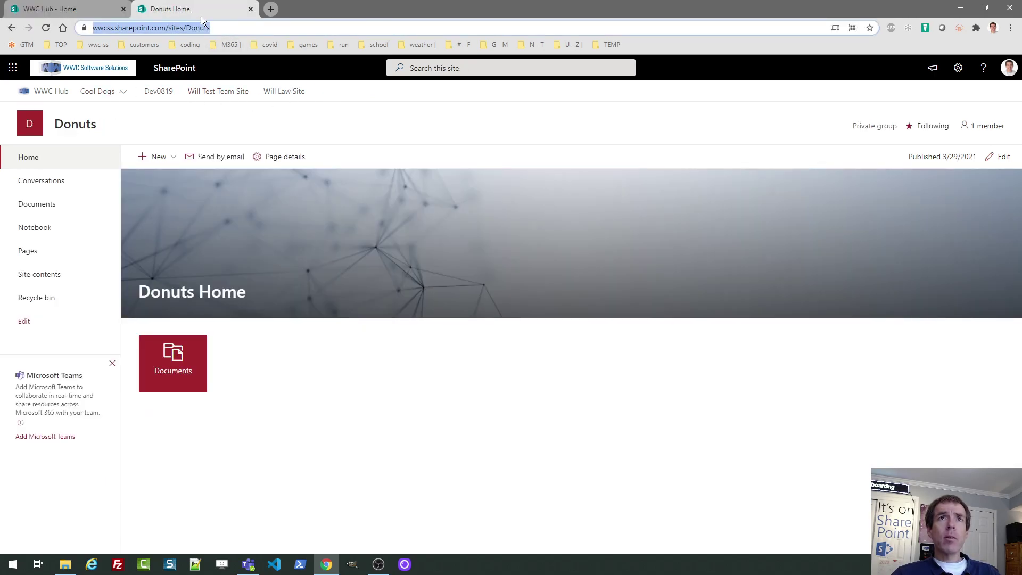
left_click(46, 27)
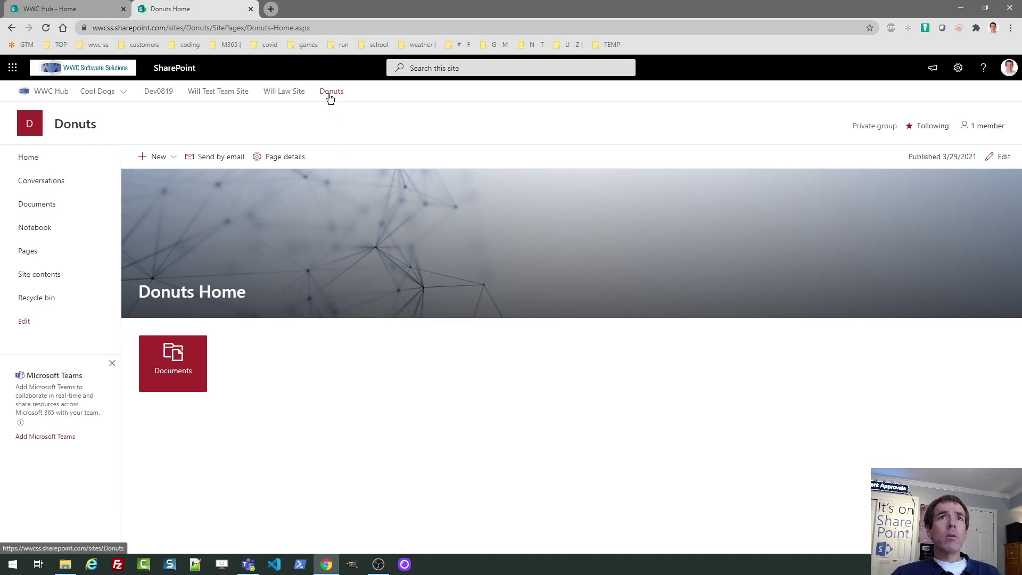
Step: Check the Donuts Site contents and Subsites, then choose New > Subsite
left_click(51, 277)
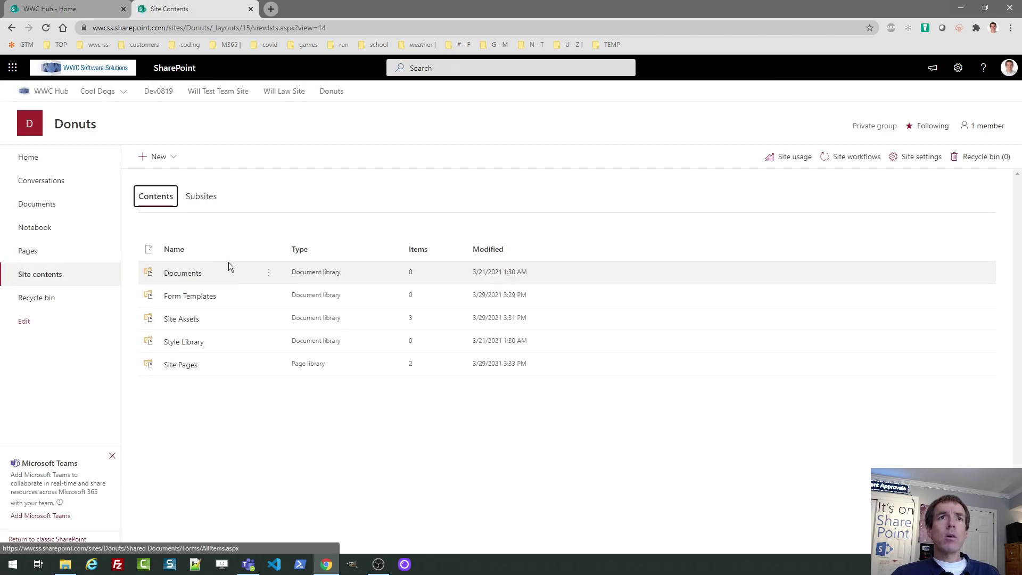
left_click(208, 198)
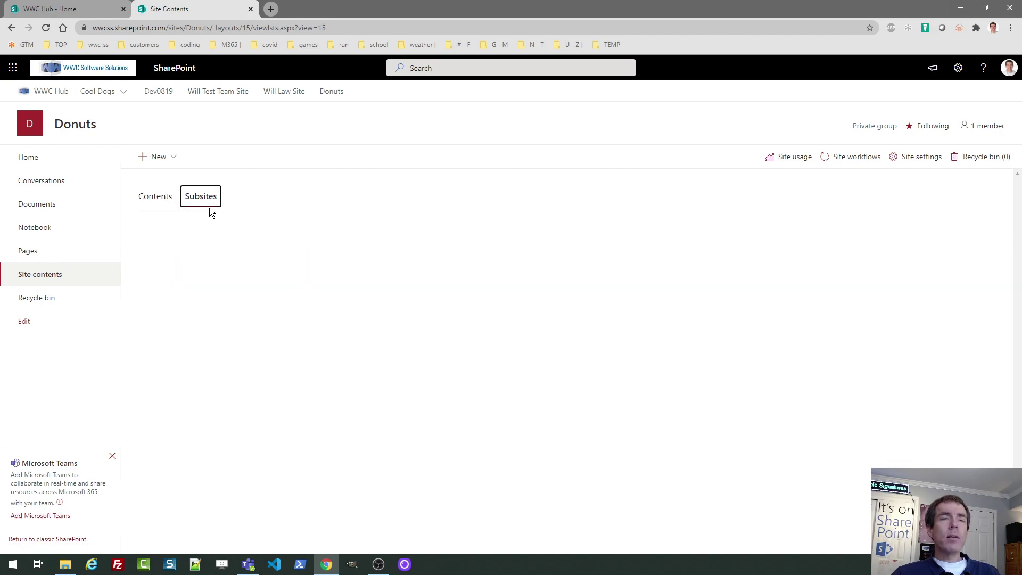
left_click(151, 199)
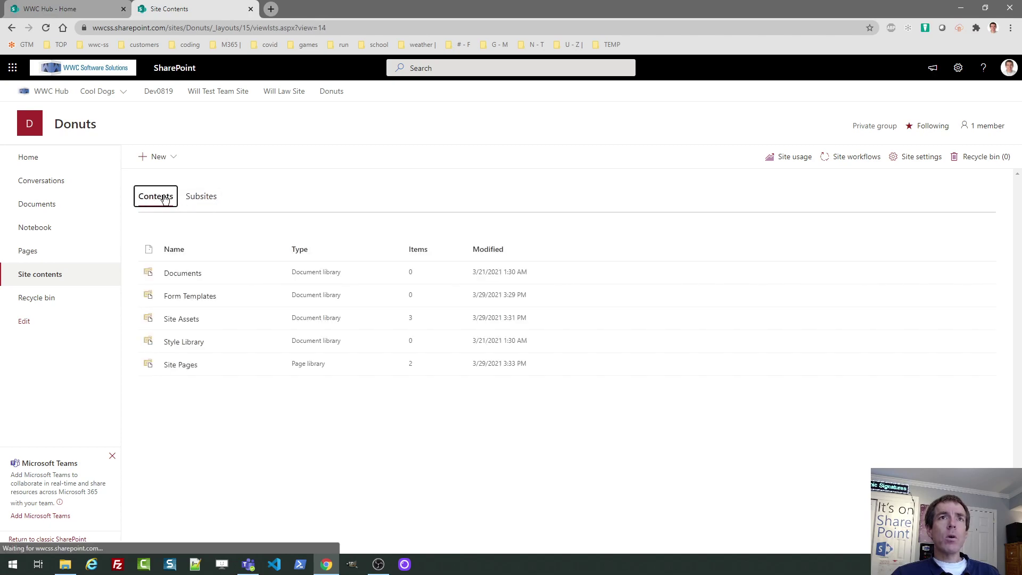
left_click(200, 197)
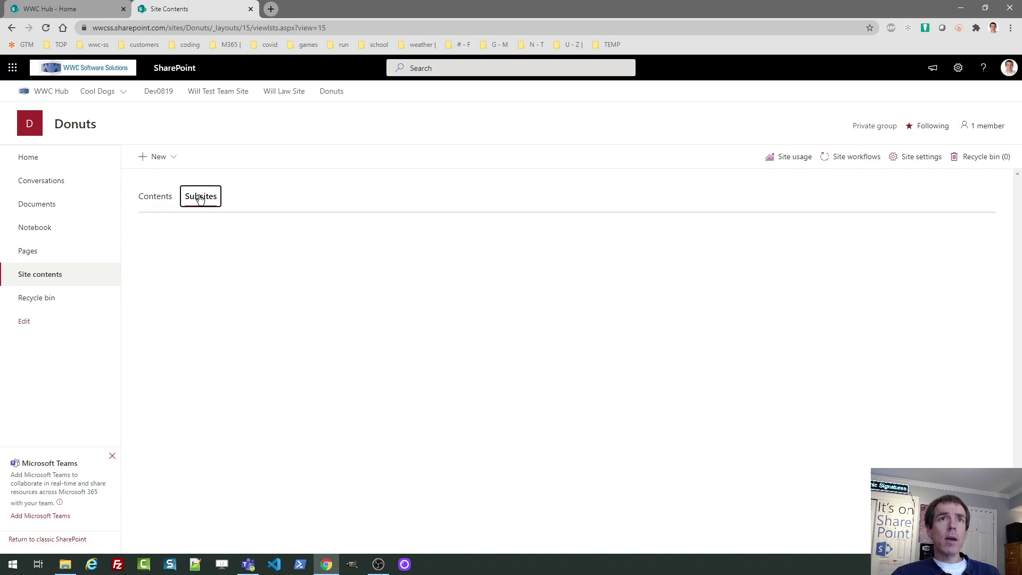
left_click(153, 197)
left_click(176, 158)
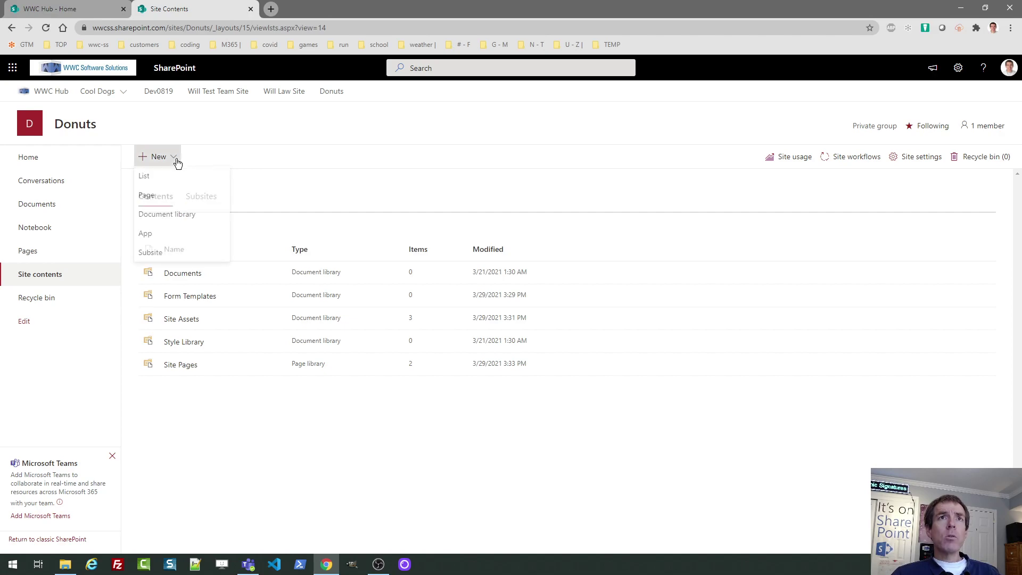
left_click(170, 258)
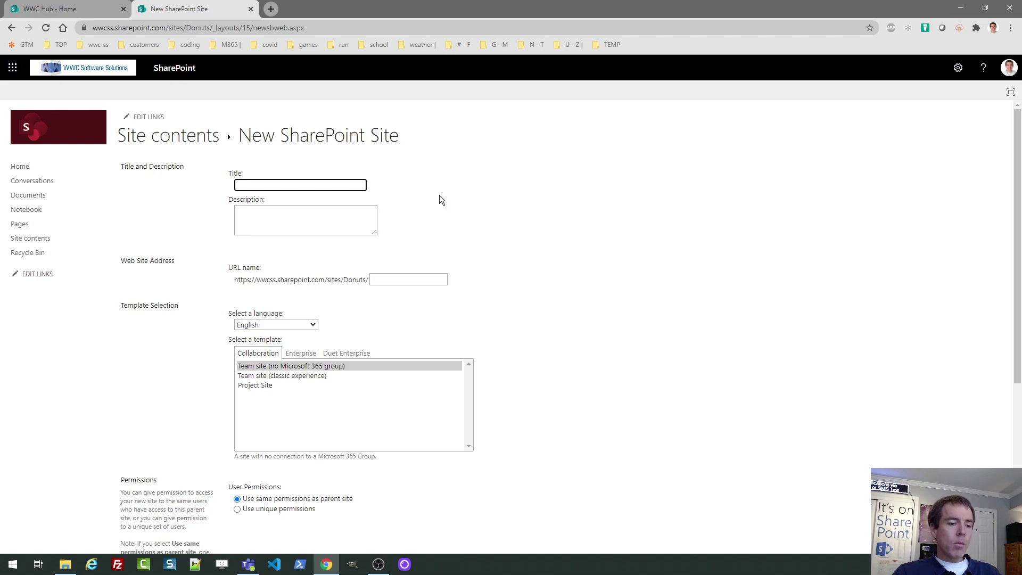
Step: Enter 'Sprinkles' as the subsite title and 'sprinkles' as its URL name
type("Sp")
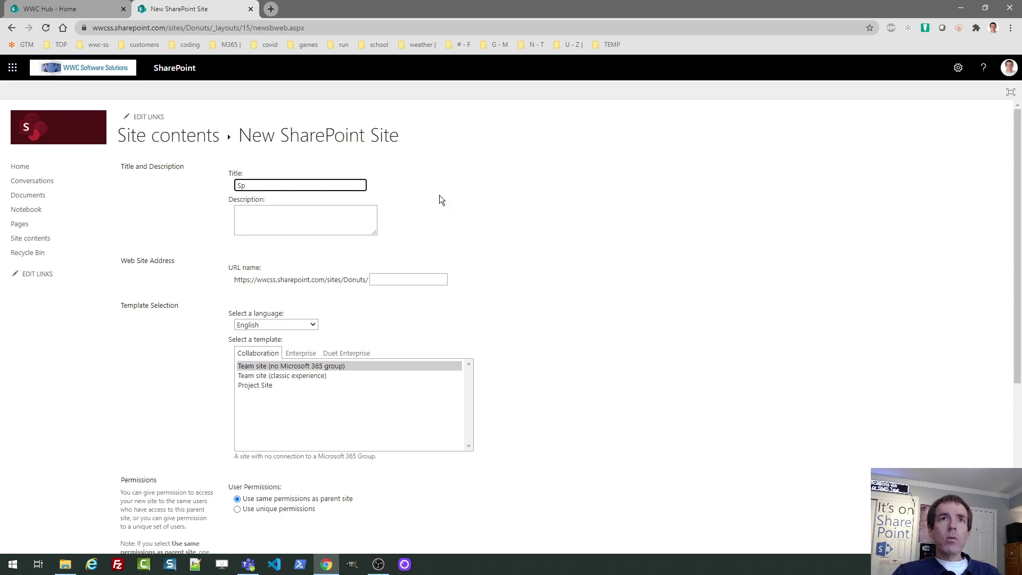
type("ri")
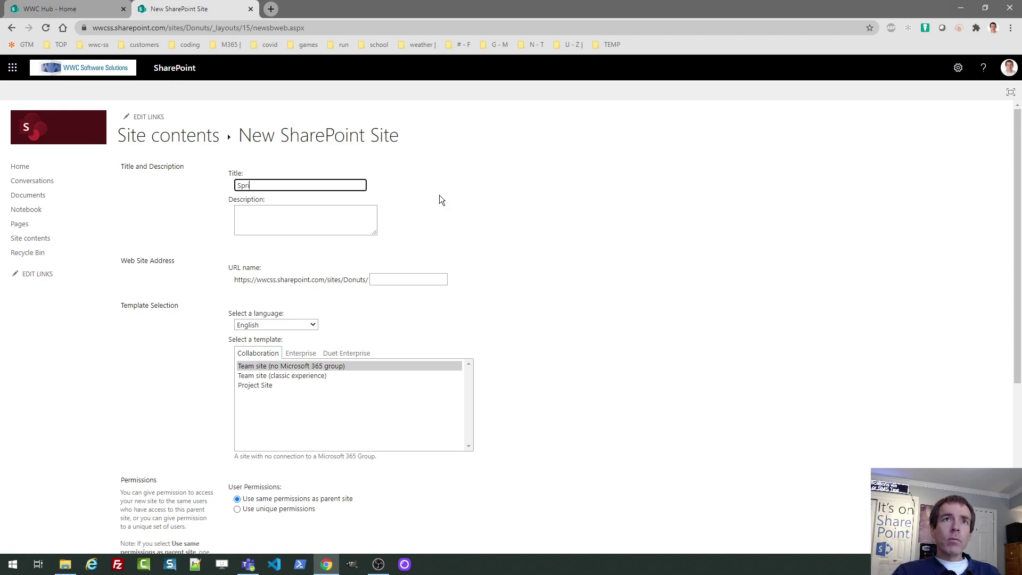
type("nkles")
key("Tab")
key("Tab")
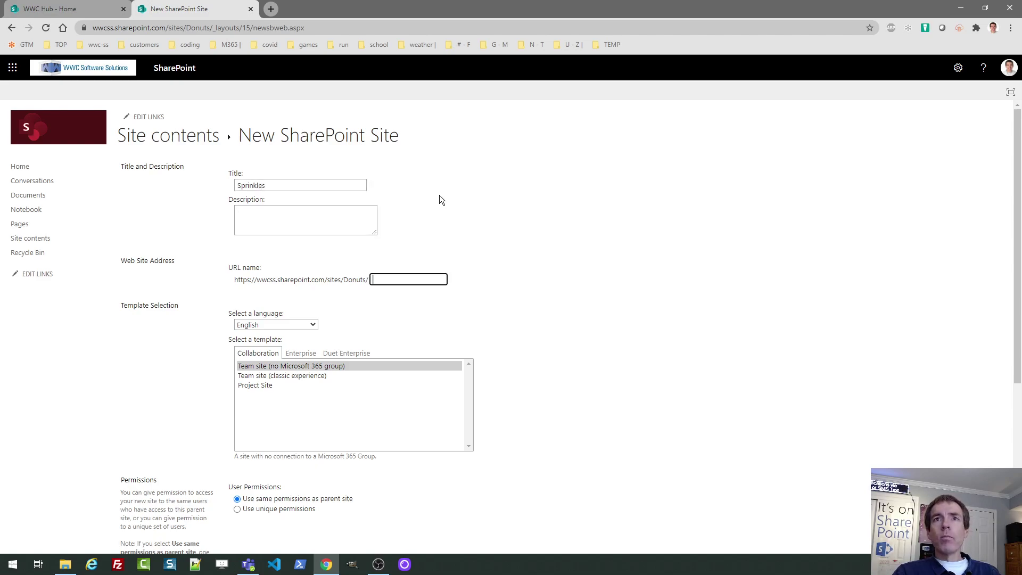
type("sprin")
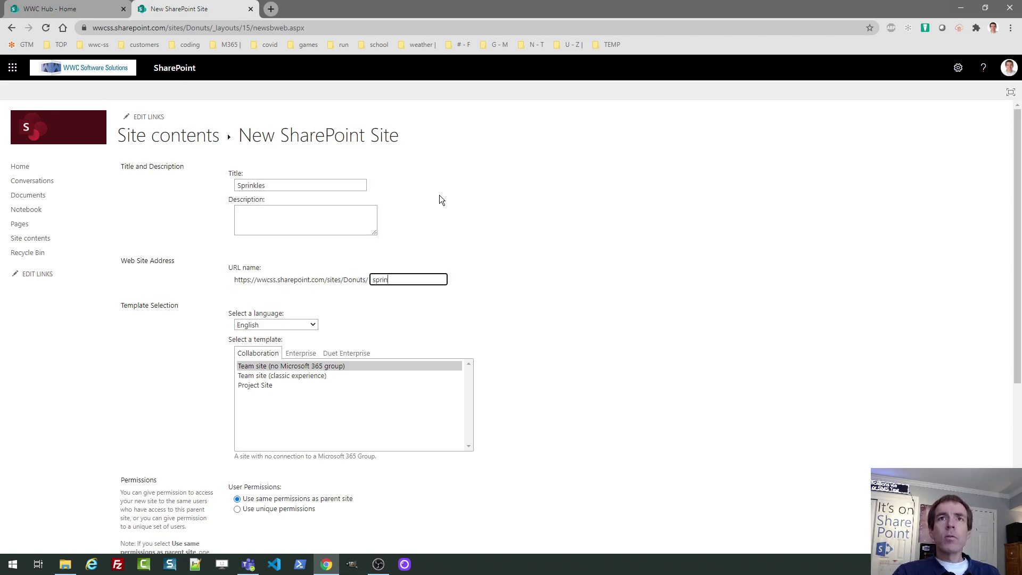
type("kles")
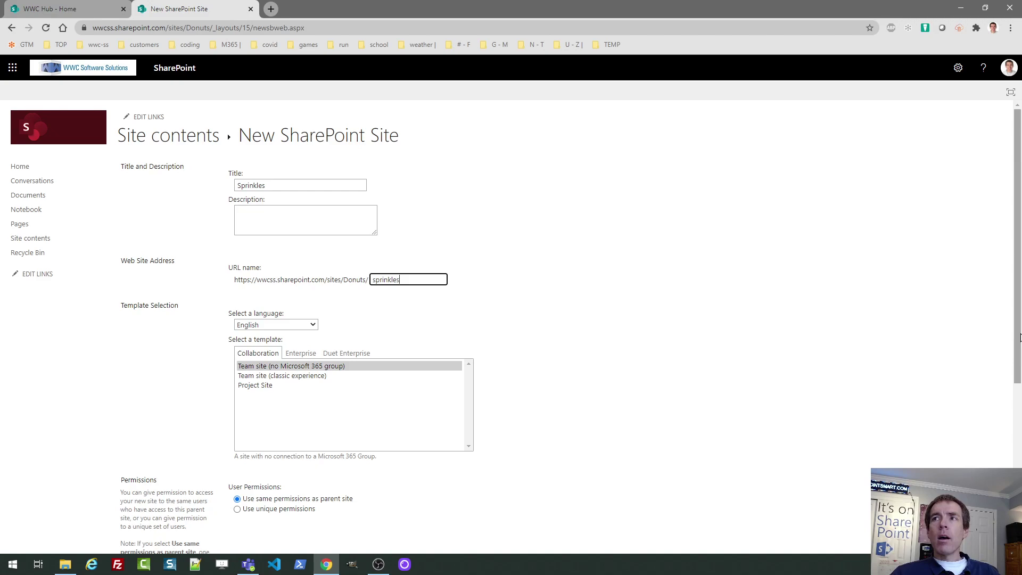
Step: Set top link bar display to No, inheritance to Yes, and create the subsite
left_click_drag(1019, 321, 1020, 372)
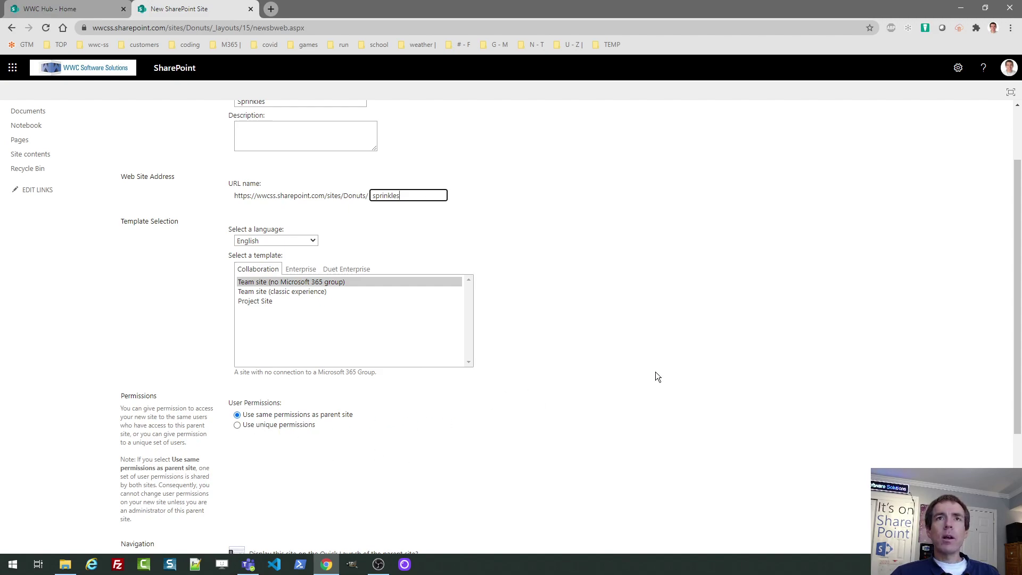
left_click_drag(1018, 356, 1020, 463)
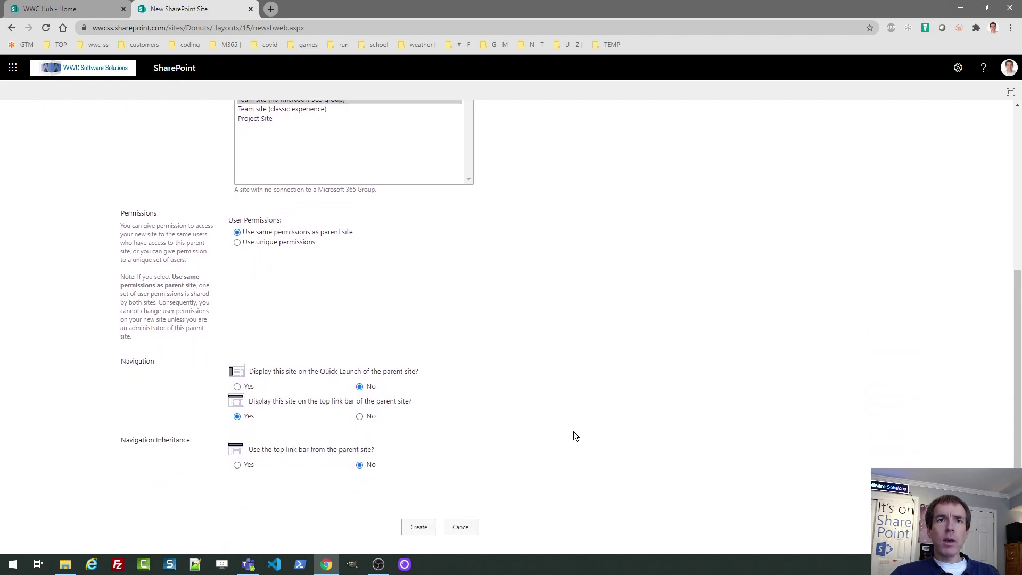
left_click(360, 417)
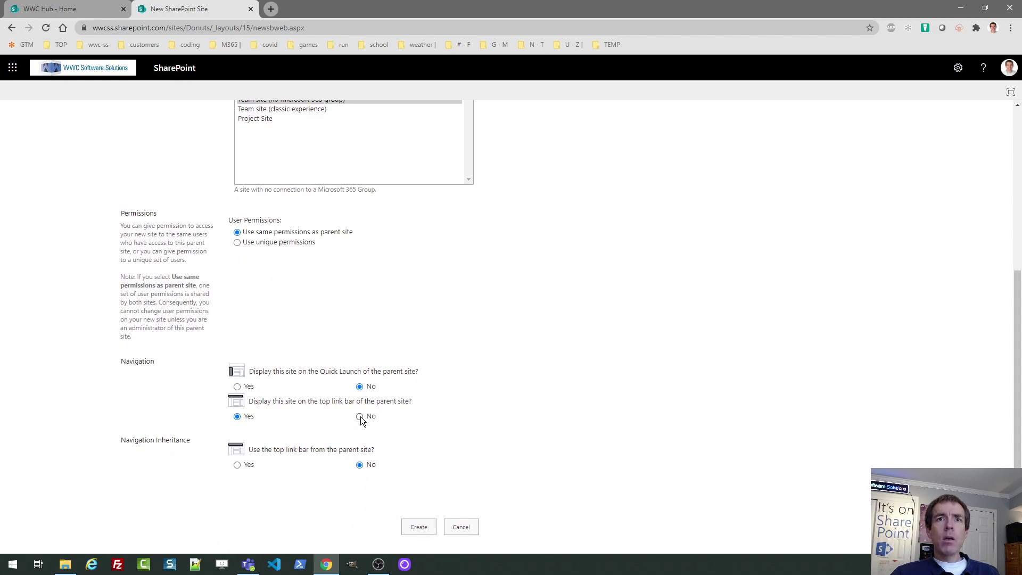
left_click(238, 464)
left_click(418, 526)
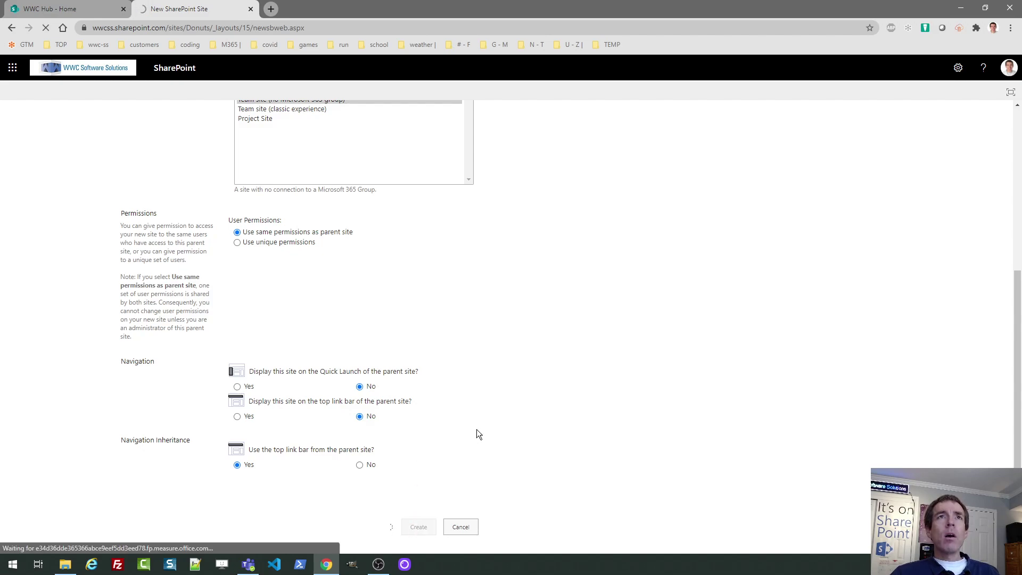